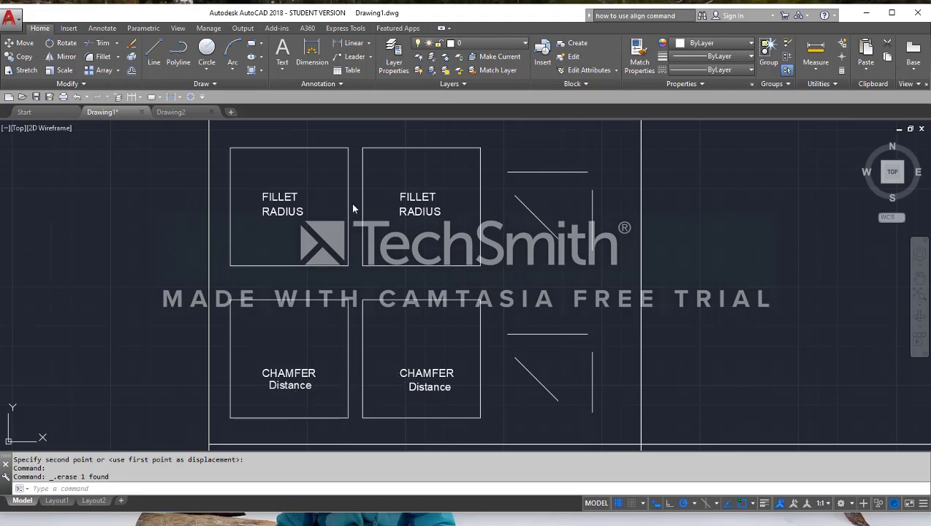
scroll(349, 180, up, 2)
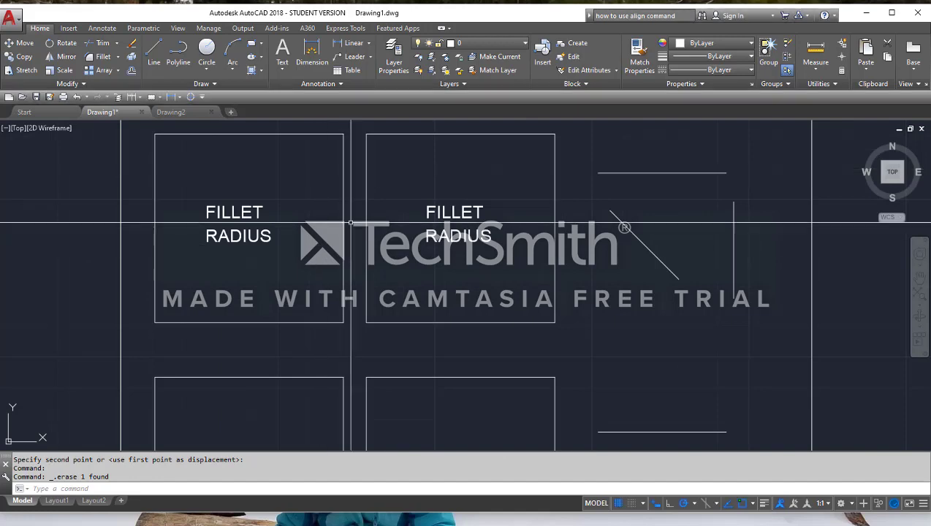
mouse_move(373, 205)
middle_down()
mouse_move(337, 248)
mouse_move(317, 254)
middle_up()
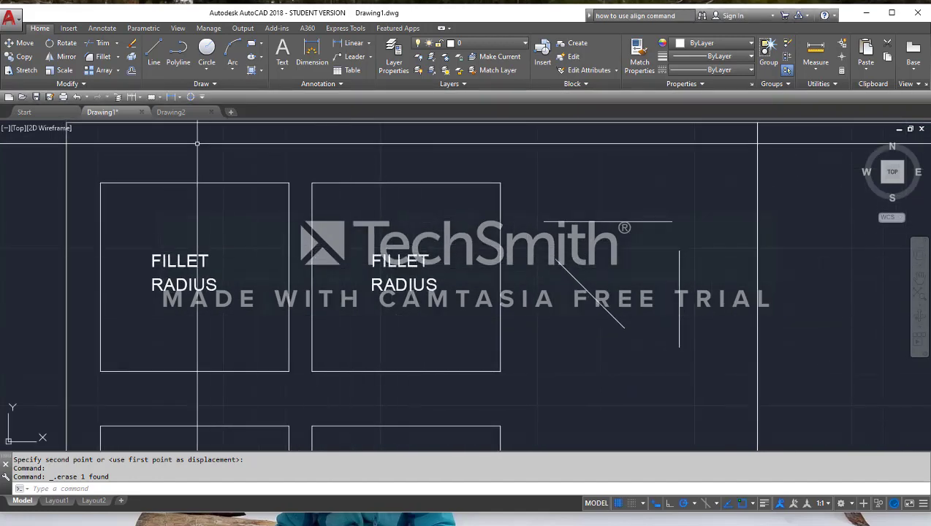
click(118, 57)
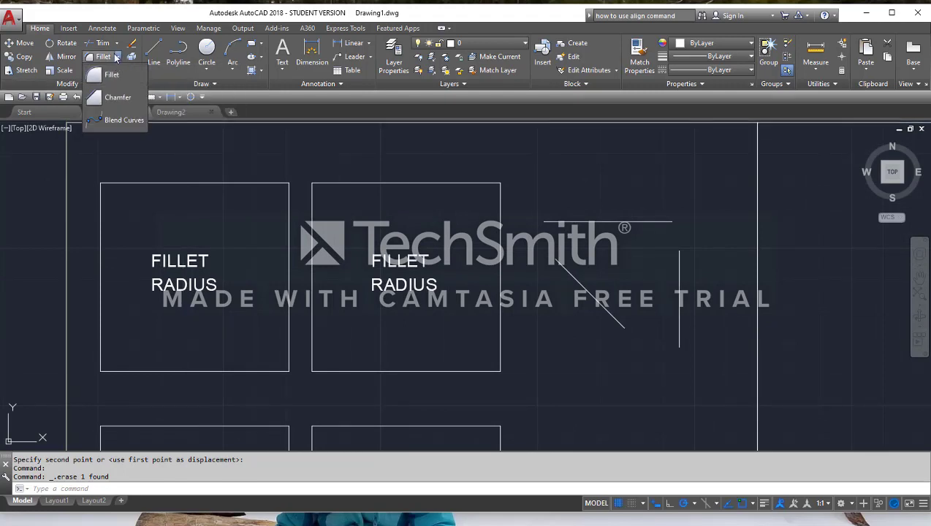
click(117, 58)
click(118, 58)
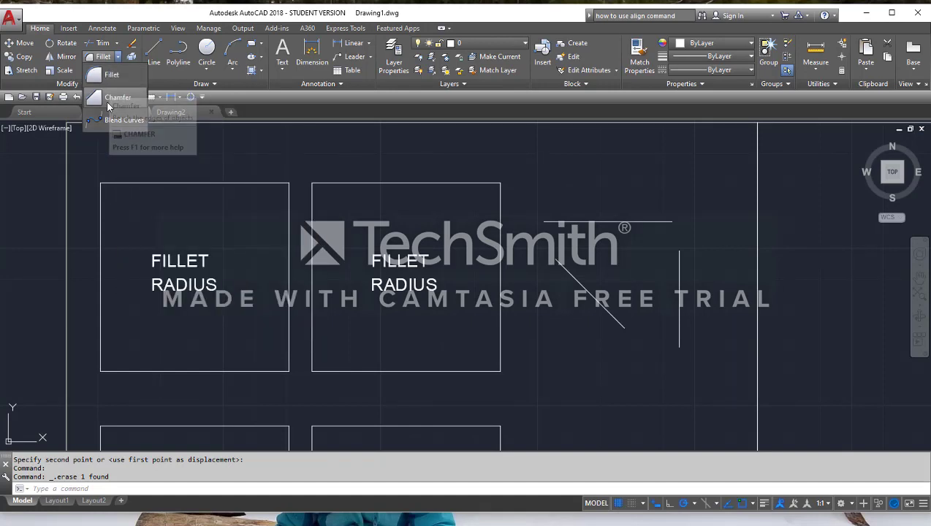
click(230, 275)
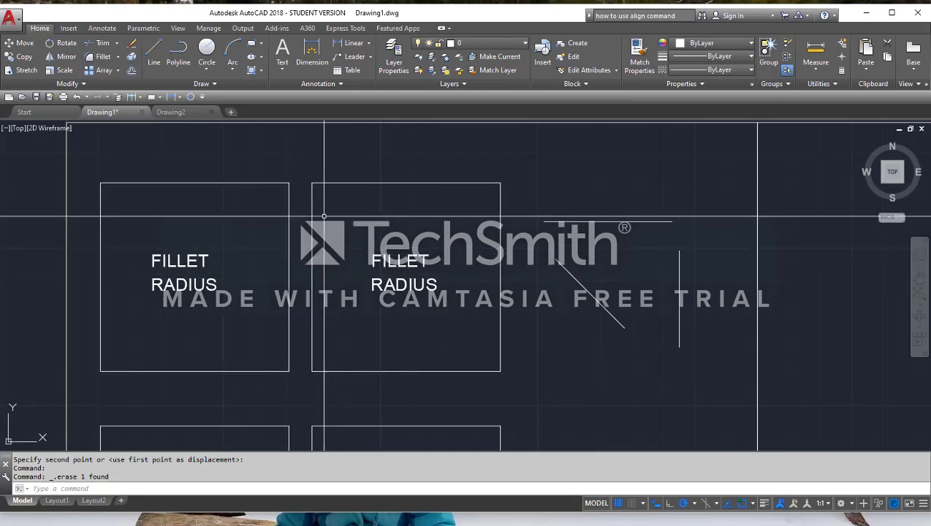
Fillet the upper-left corner of the first FILLET RADIUS square with a radius of 0.5.
click(119, 58)
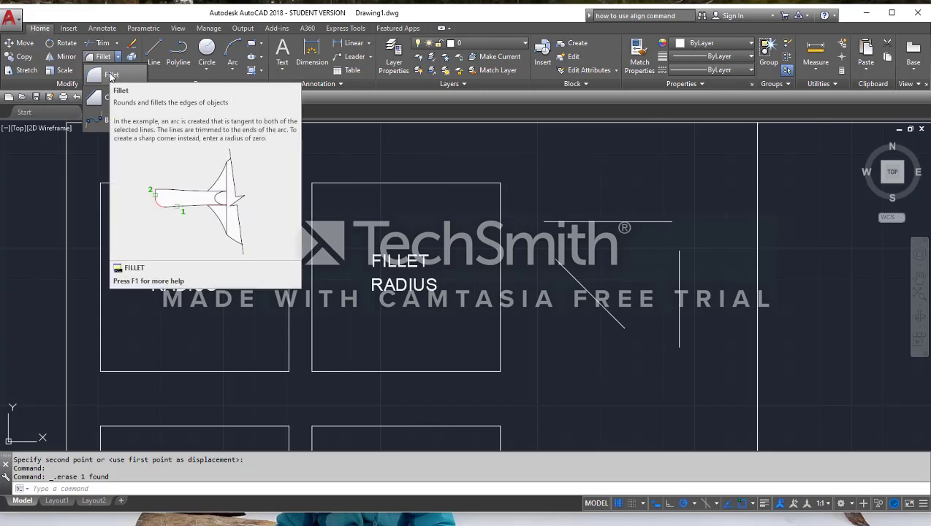
click(110, 75)
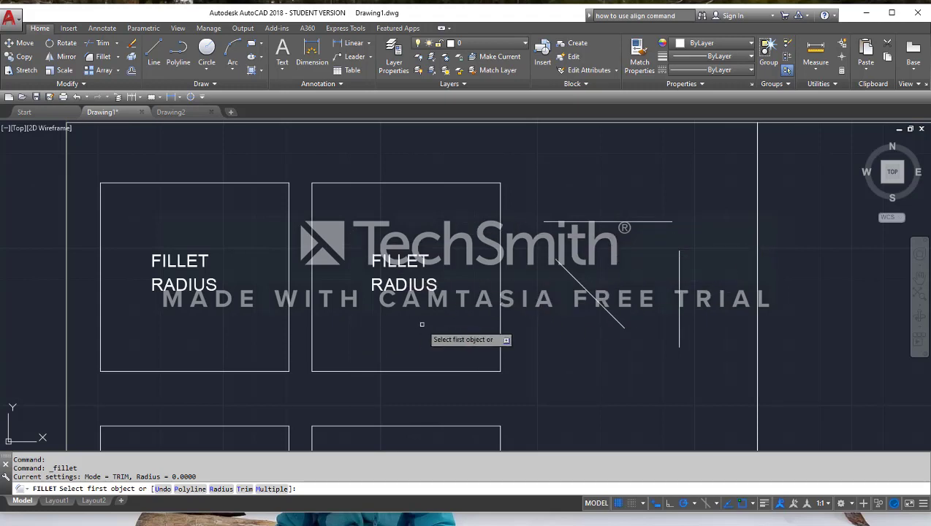
click(222, 489)
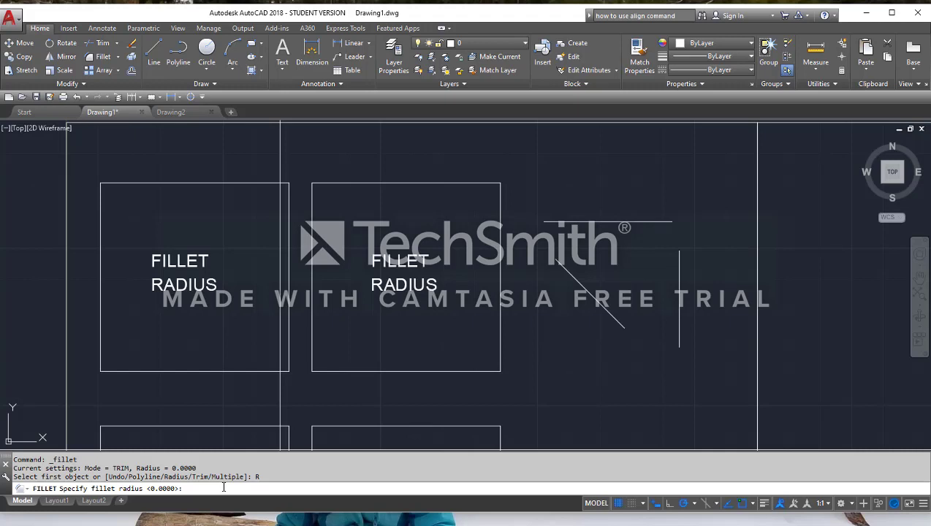
key(Return)
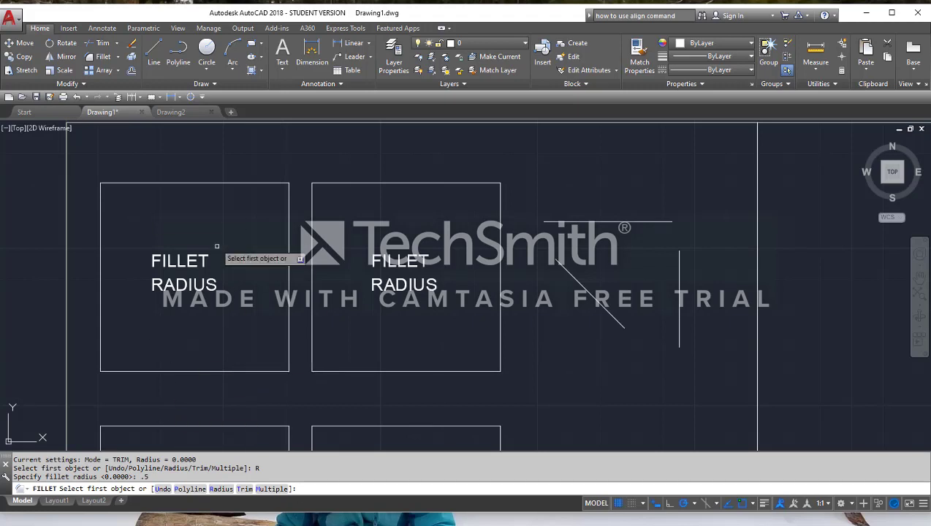
click(146, 183)
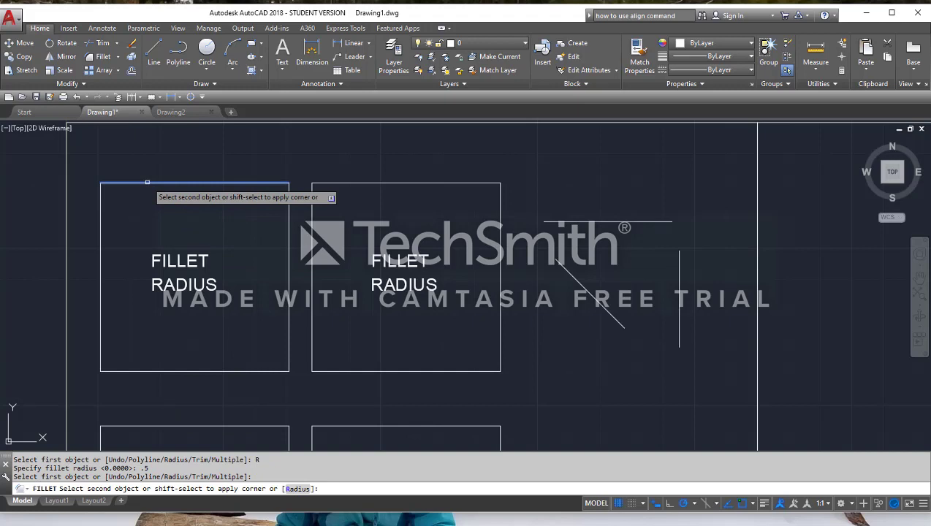
click(102, 228)
scroll(199, 219, up, 2)
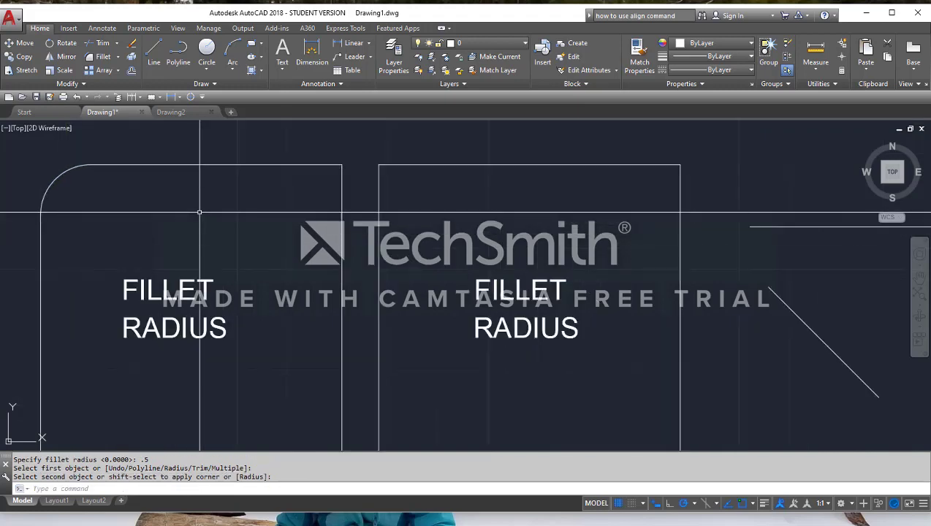
scroll(220, 228, down, 2)
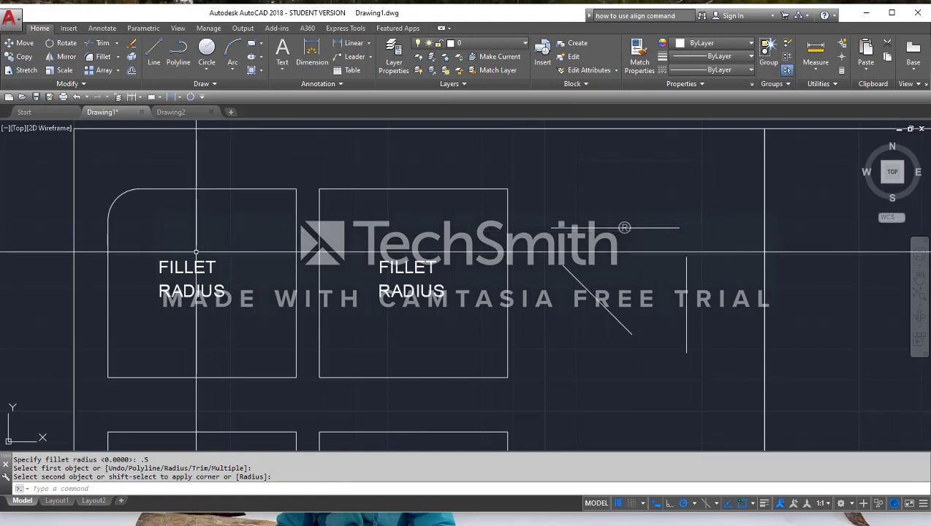
Fillet the upper-right corner of the first FILLET RADIUS square with a radius of 0.75.
click(97, 58)
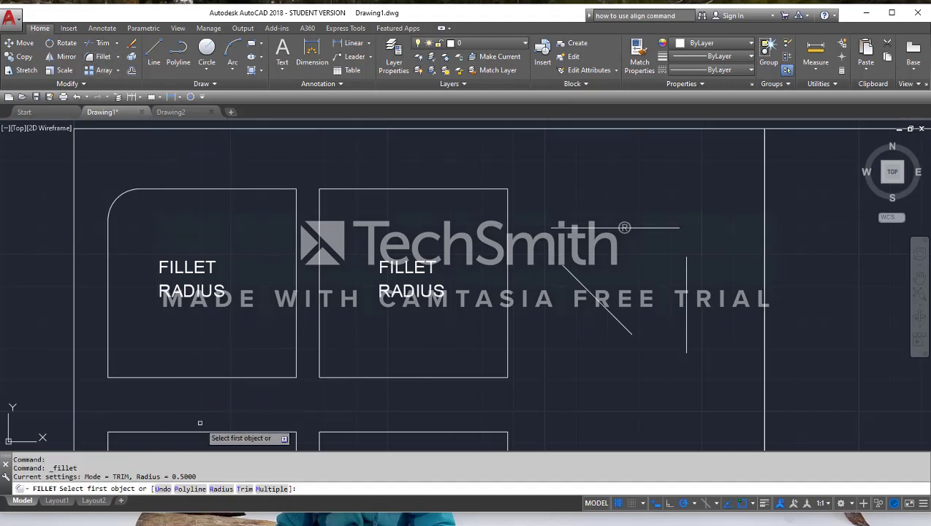
click(220, 490)
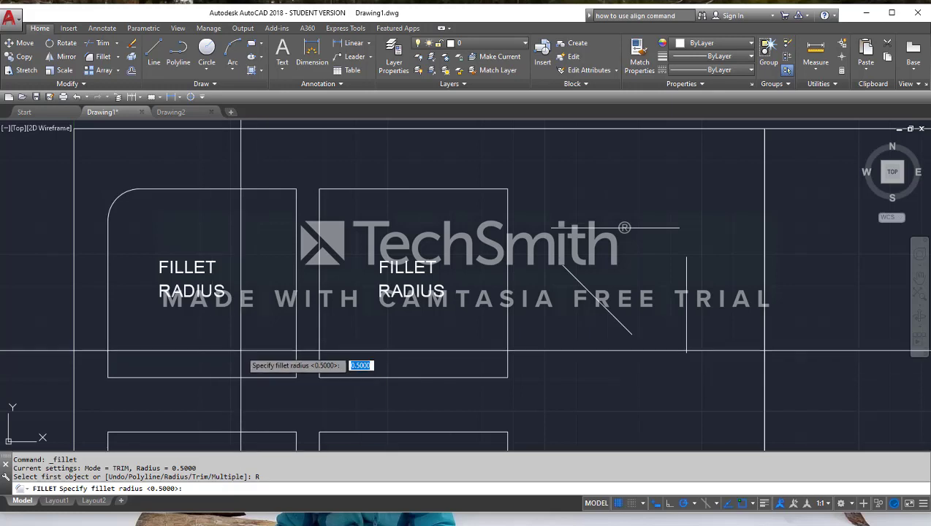
text(.75)
key(Return)
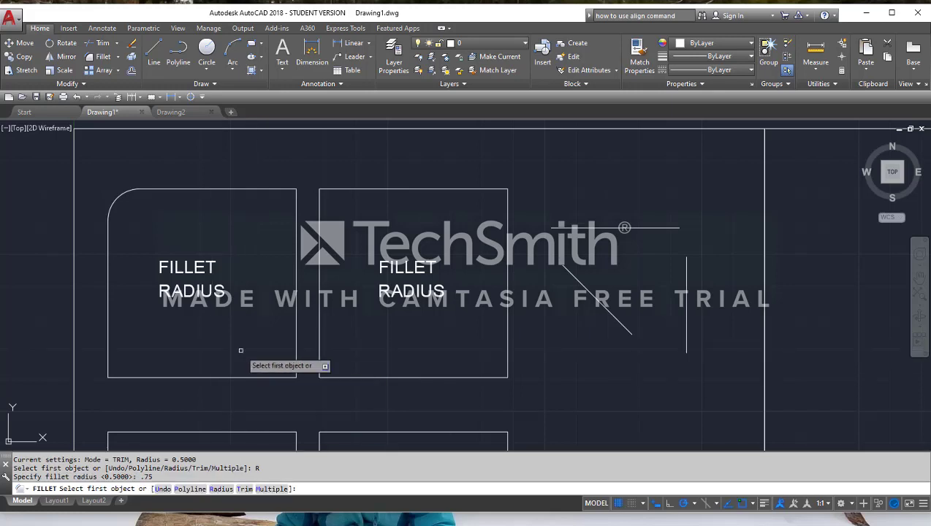
click(252, 189)
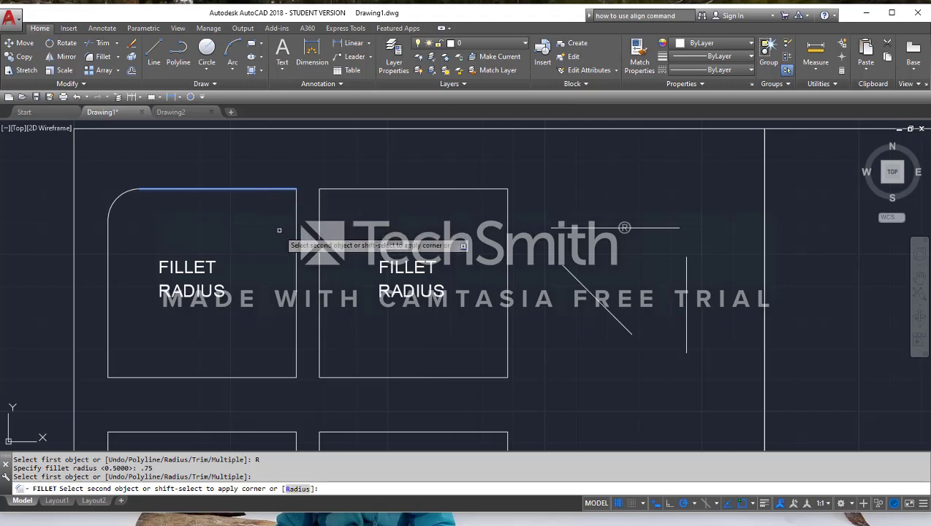
click(296, 254)
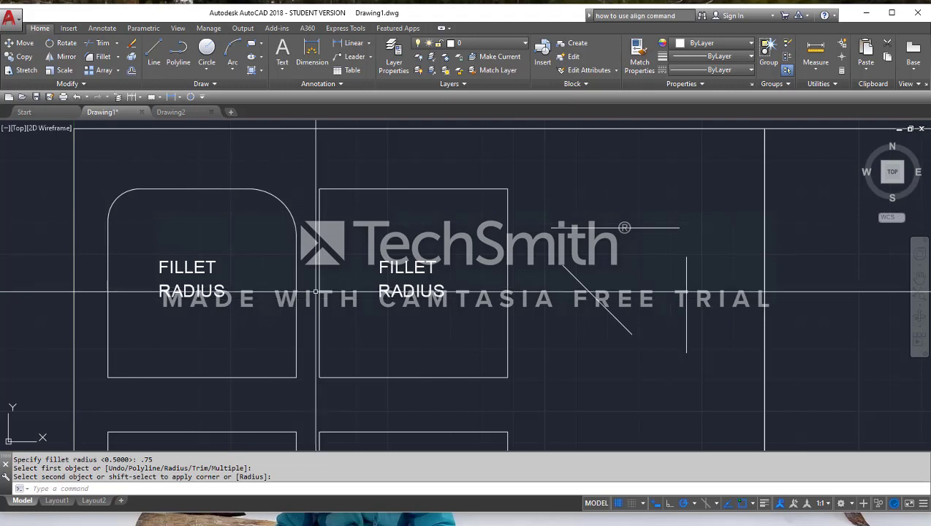
Fillet the lower-left corner of the first FILLET RADIUS square with the radius set back to 0.5.
click(103, 57)
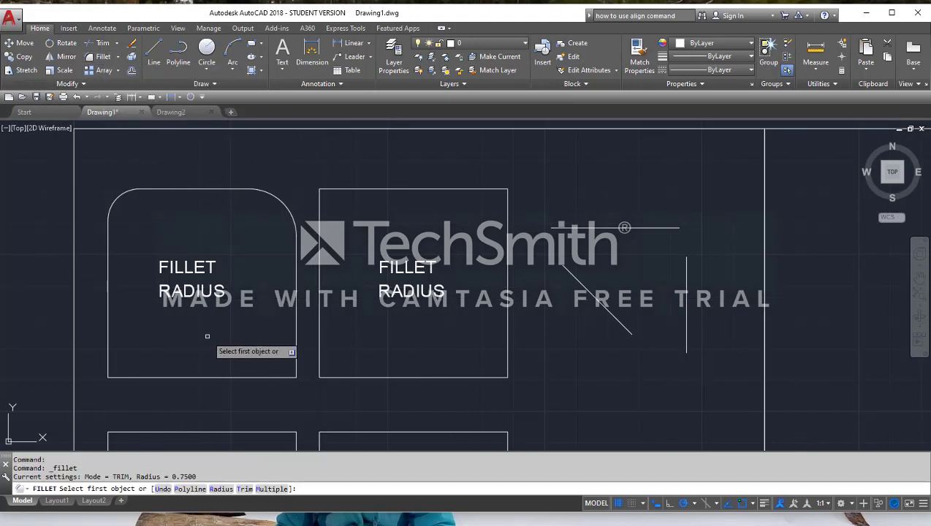
click(221, 489)
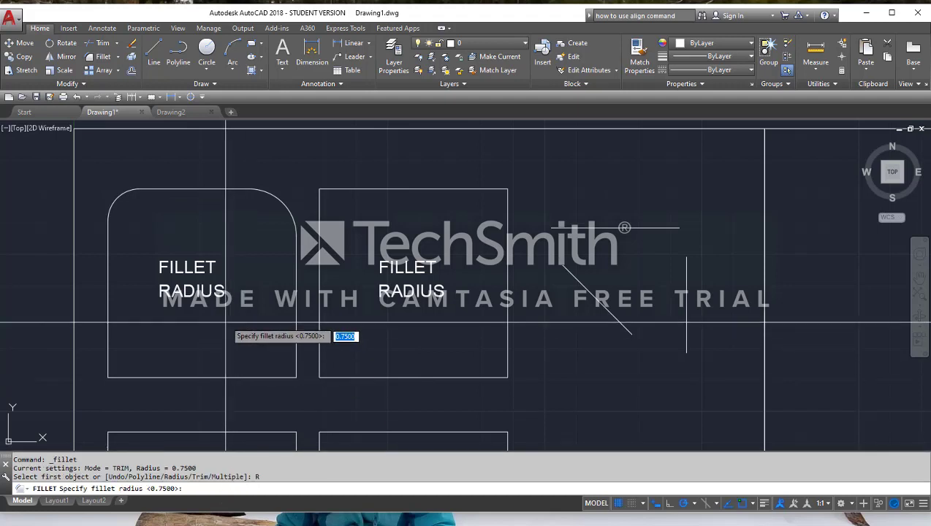
key(BackSpace)
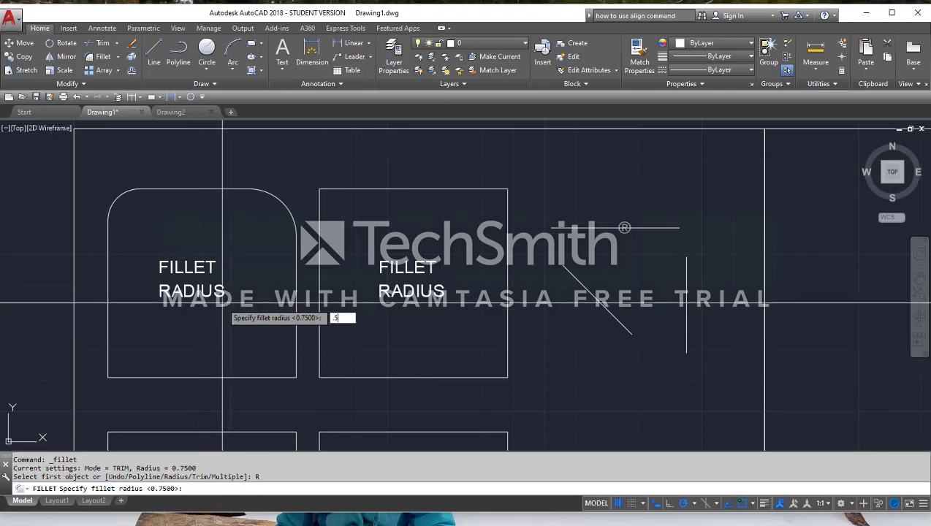
text(.5)
key(Return)
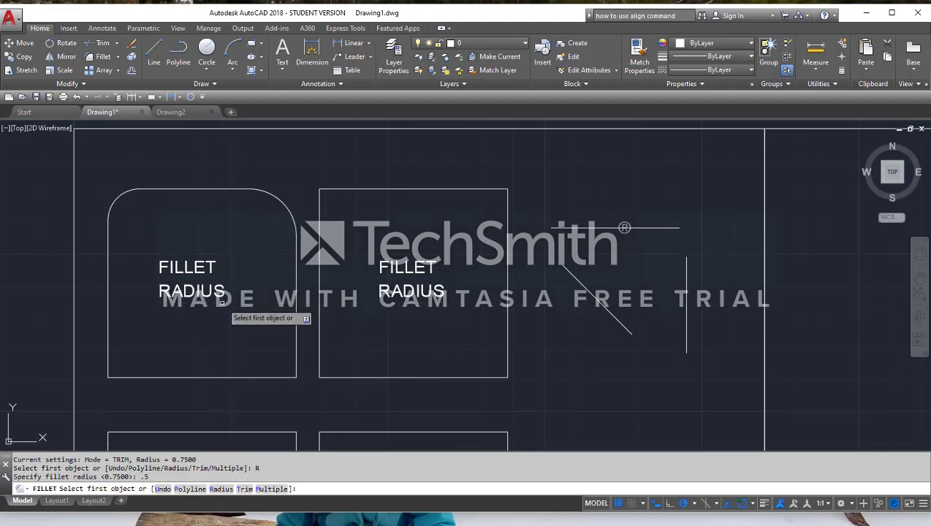
click(128, 375)
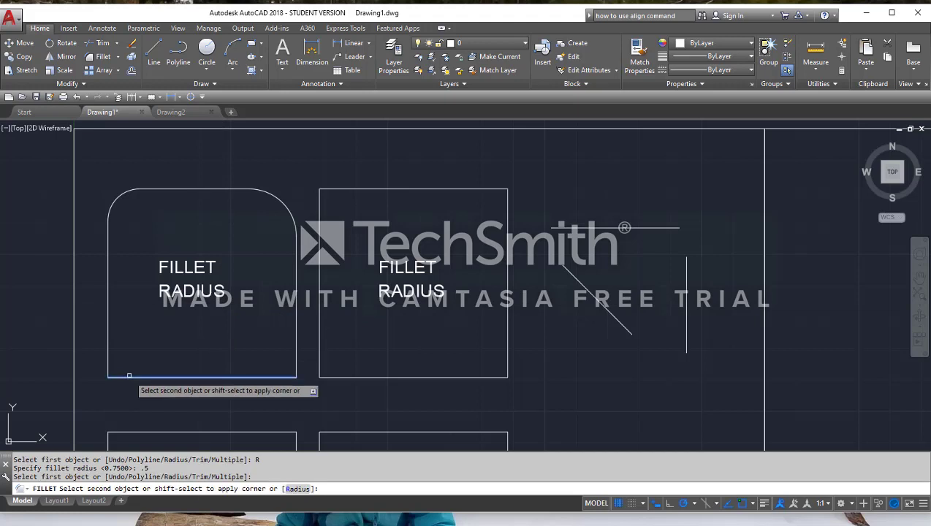
click(109, 340)
Repeat the Fillet with the same 0.5 radius on the lower-right corner of the first square.
key(Return)
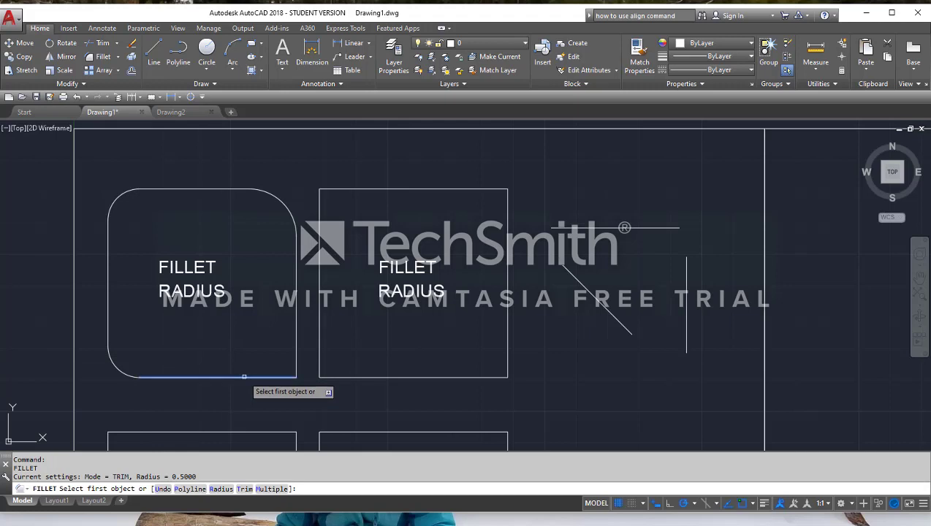
click(244, 378)
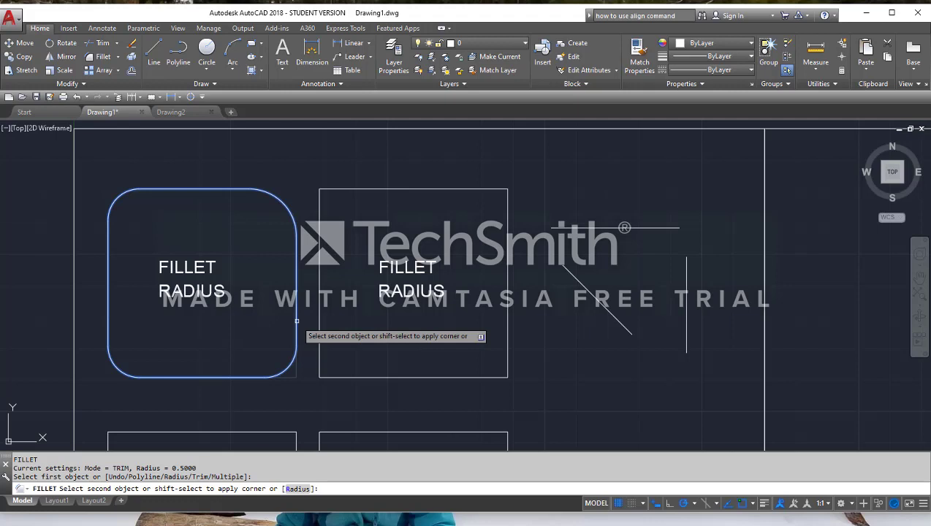
click(297, 320)
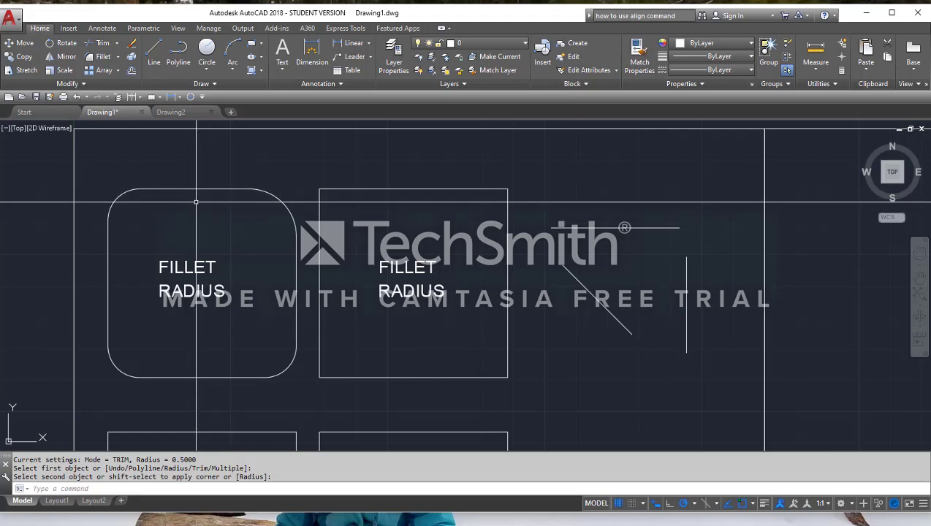
Fillet all corners of the second FILLET RADIUS square at once with the Polyline option and a radius of 0.5.
click(99, 58)
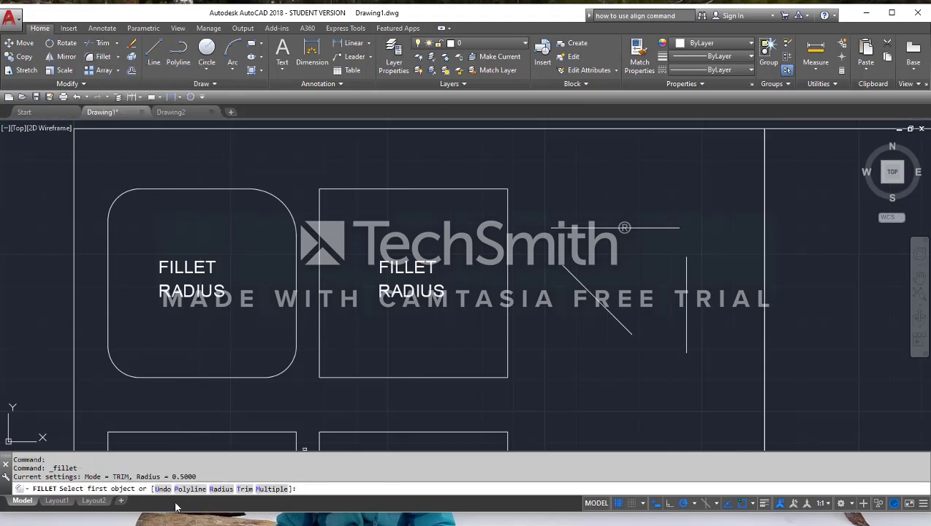
click(220, 488)
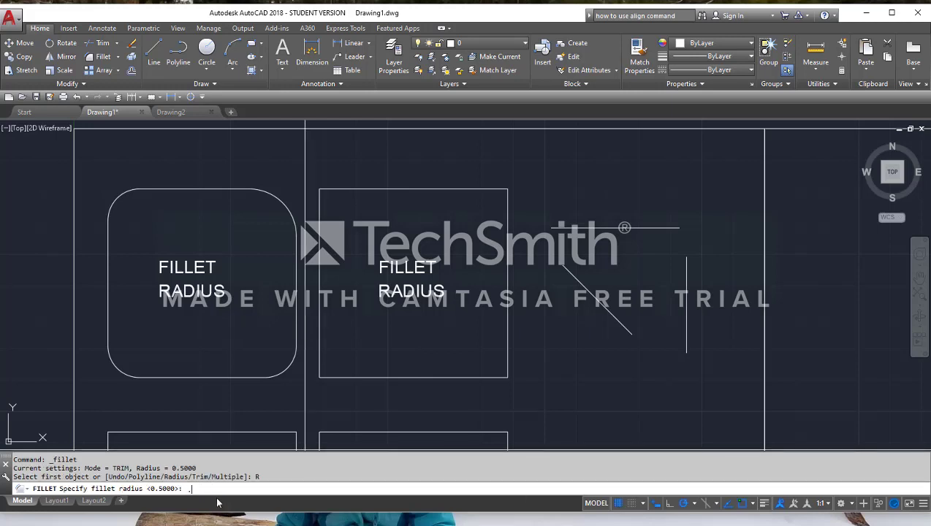
key(Return)
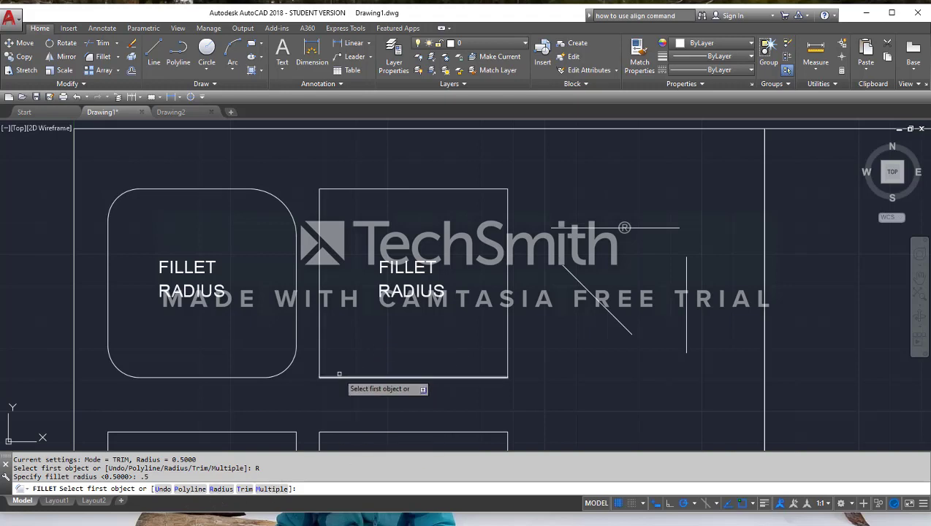
click(189, 489)
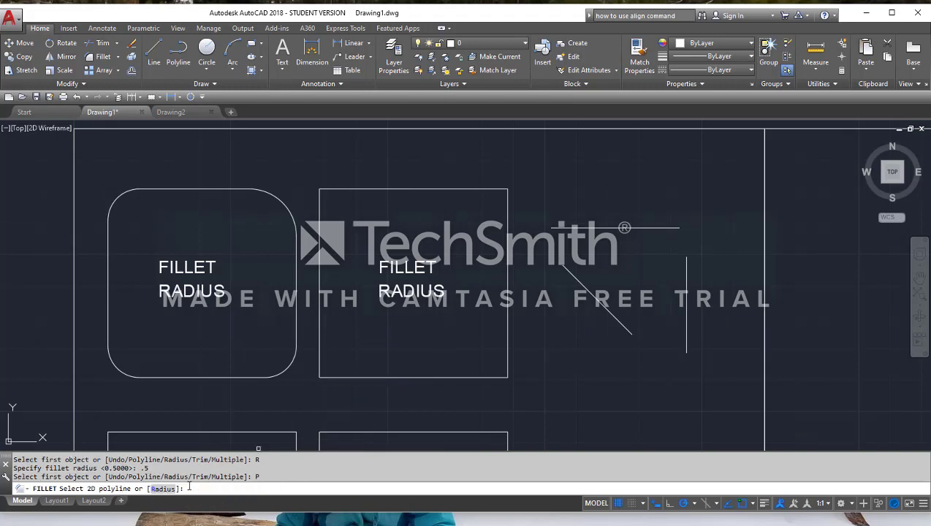
click(371, 377)
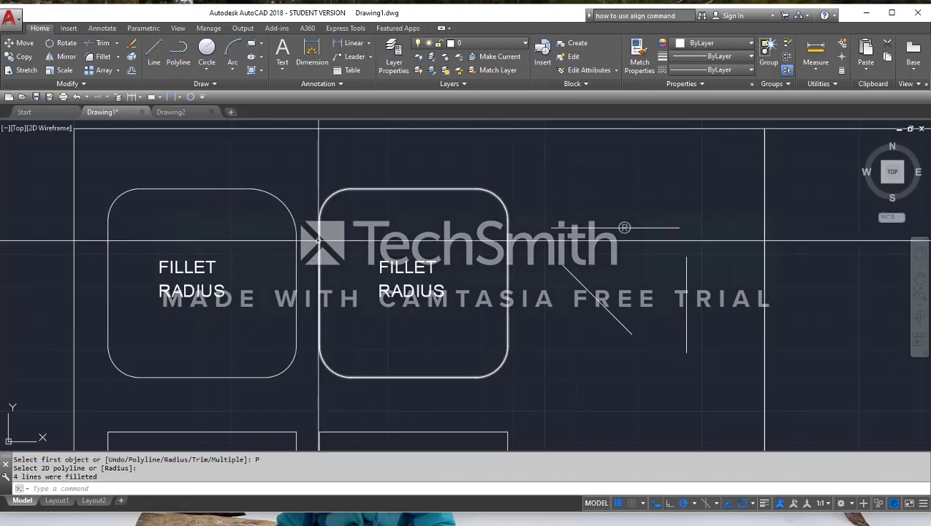
click(374, 379)
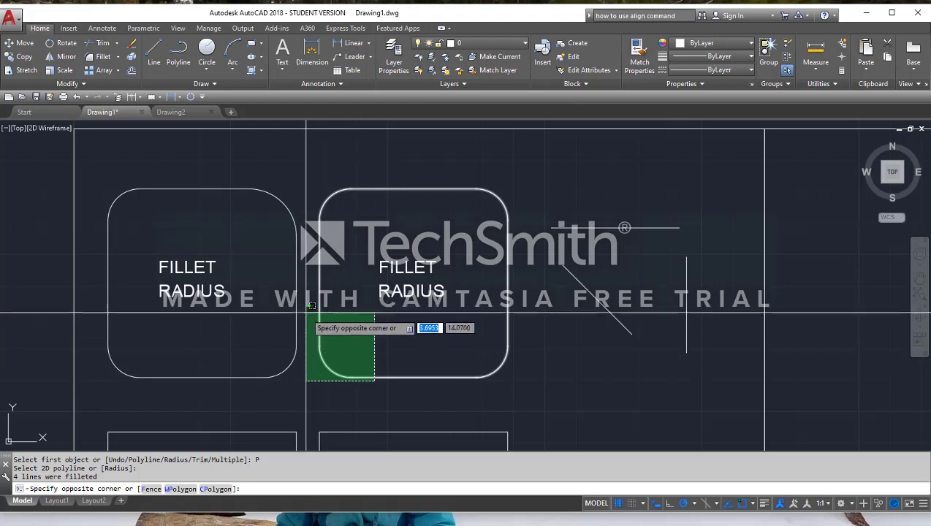
key(Escape)
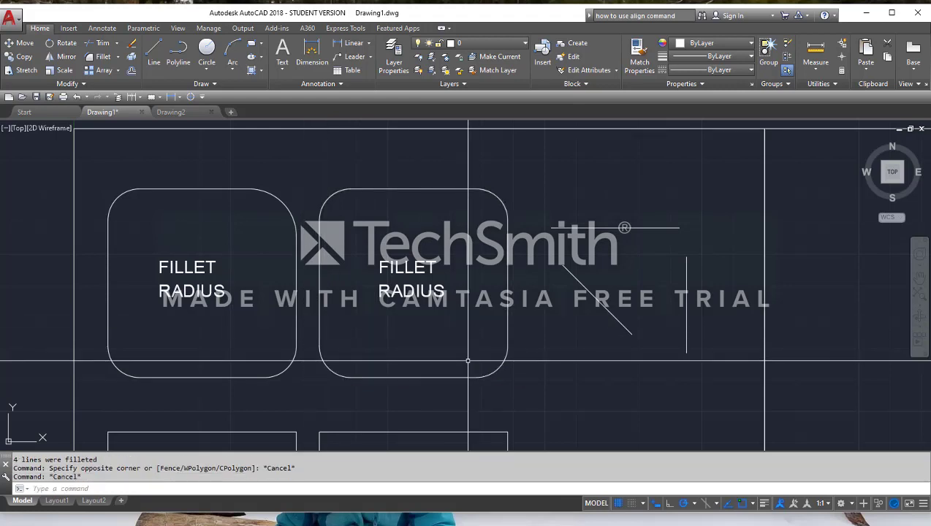
Undo the polyline fillet on the second FILLET RADIUS square.
text(u)
key(Return)
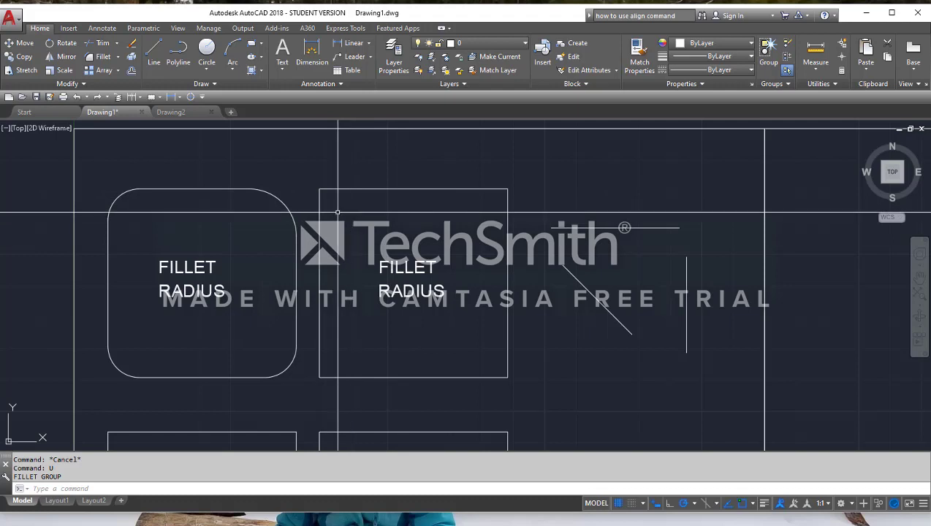
Fillet the lower-left and lower-right corners of the second FILLET RADIUS square one by one with a radius of 0.5.
click(104, 59)
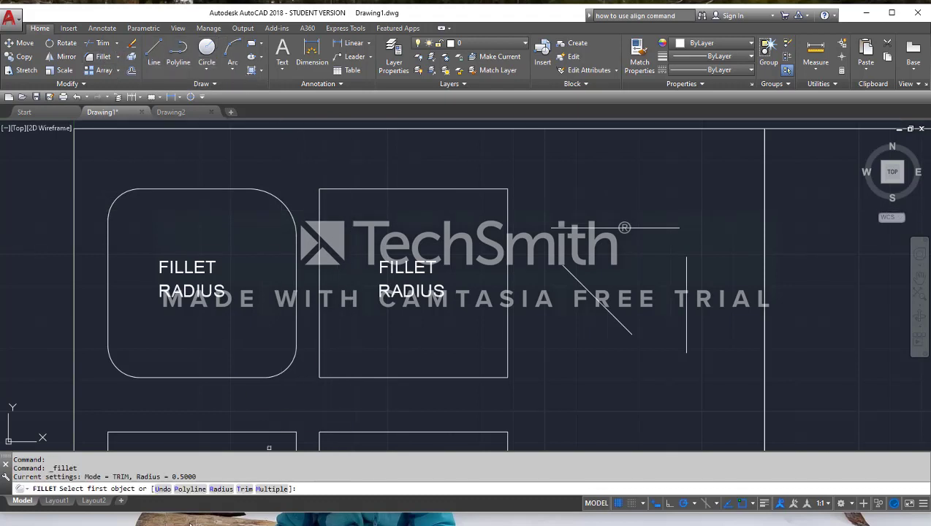
click(220, 488)
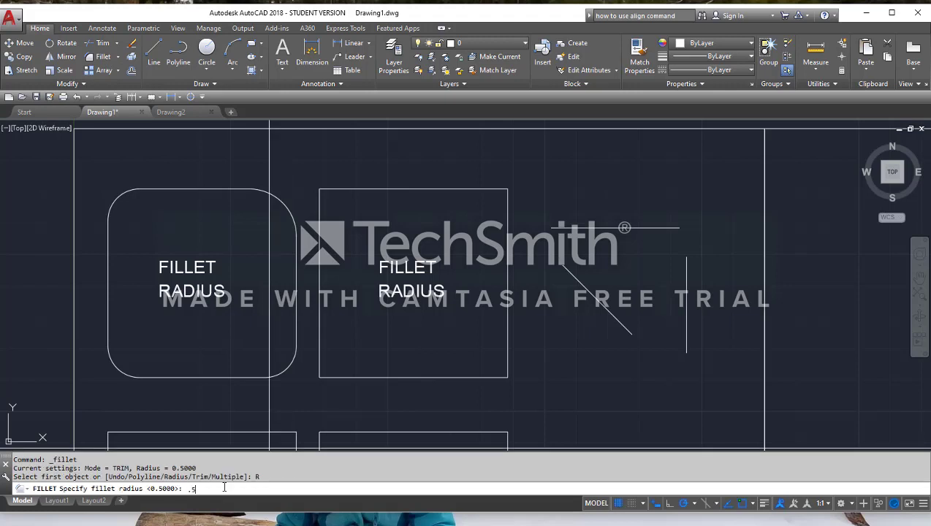
key(Return)
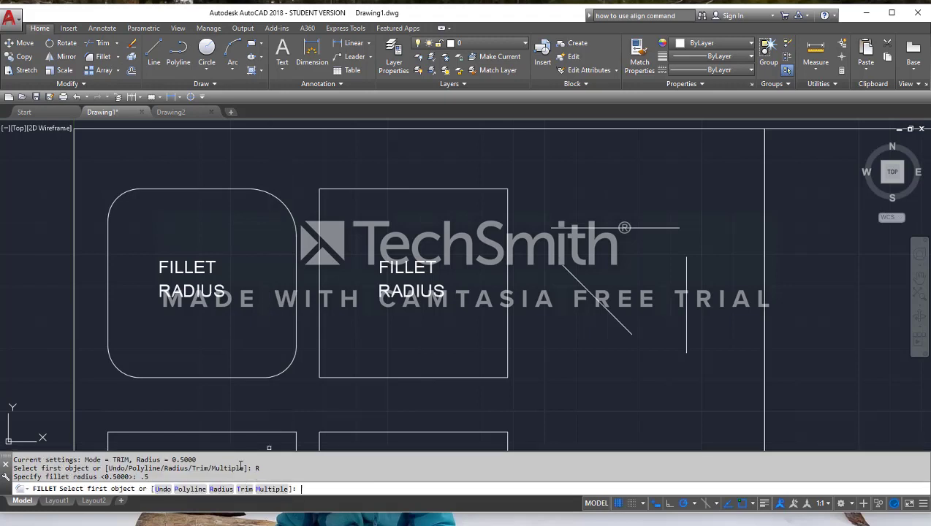
click(359, 378)
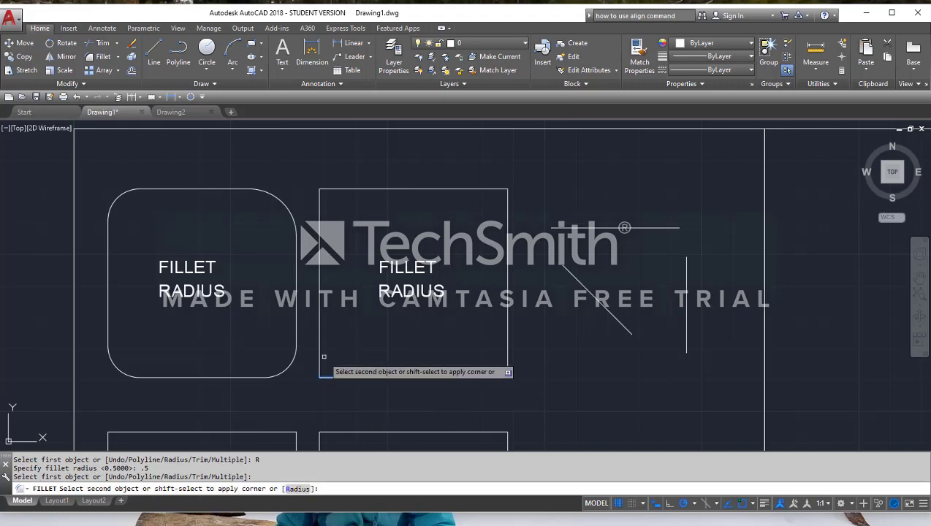
click(319, 352)
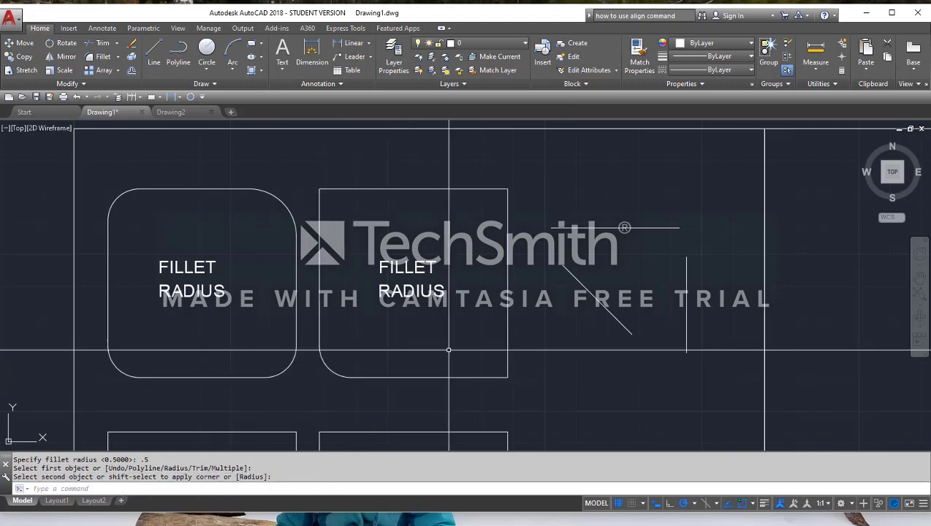
key(Return)
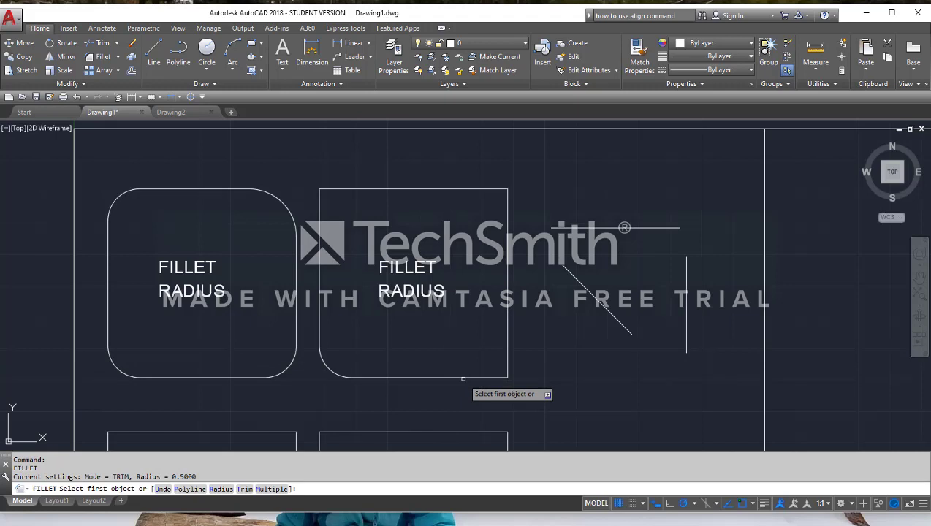
click(463, 378)
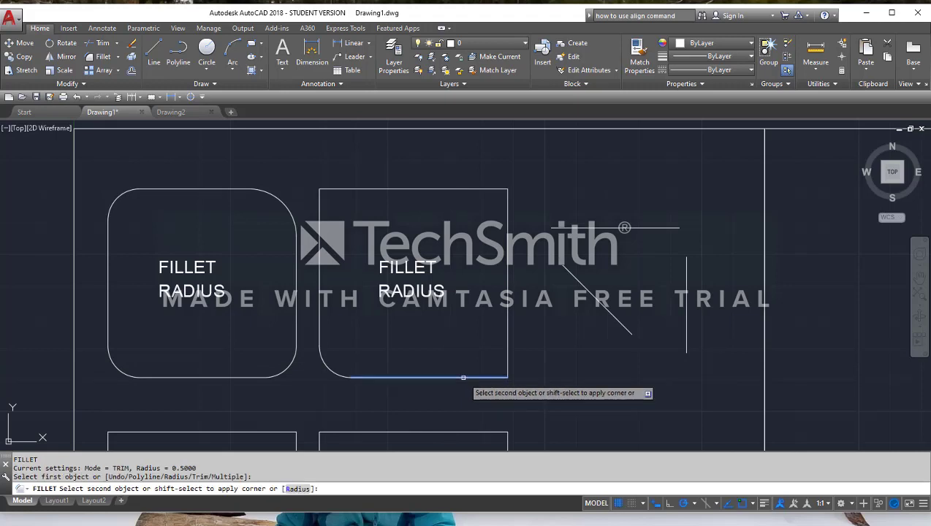
click(507, 328)
Undo the two individual corner fillets on the second FILLET RADIUS square.
text(u)
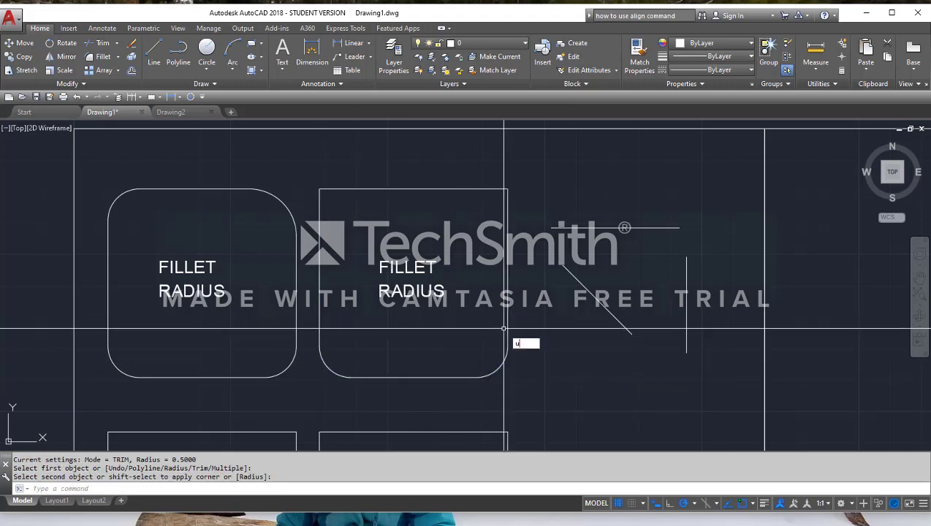
key(Return)
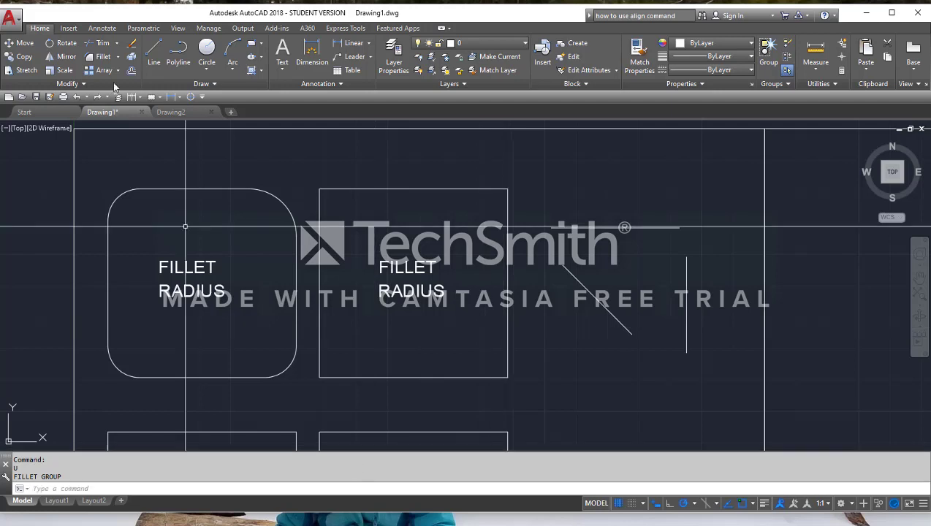
Fillet all corners of the second FILLET RADIUS square at once with the Polyline option and a radius of 0.5.
click(102, 57)
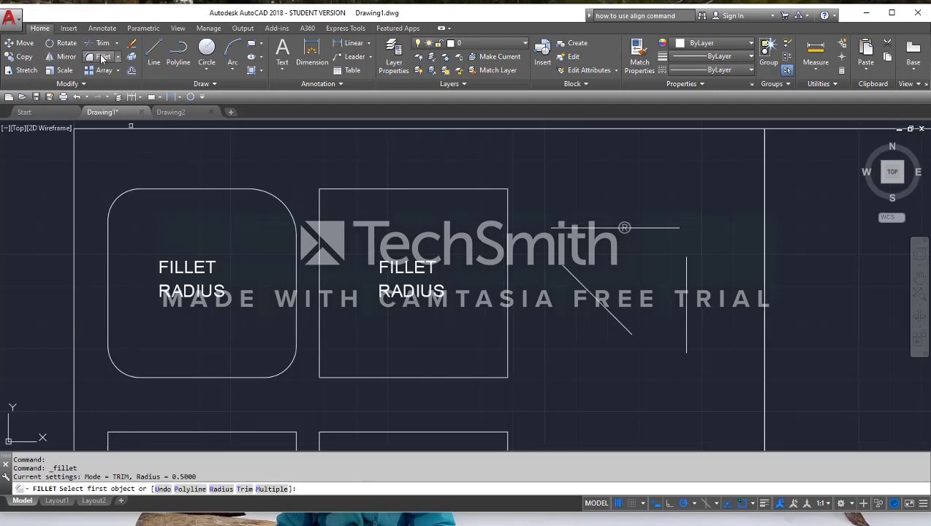
click(219, 489)
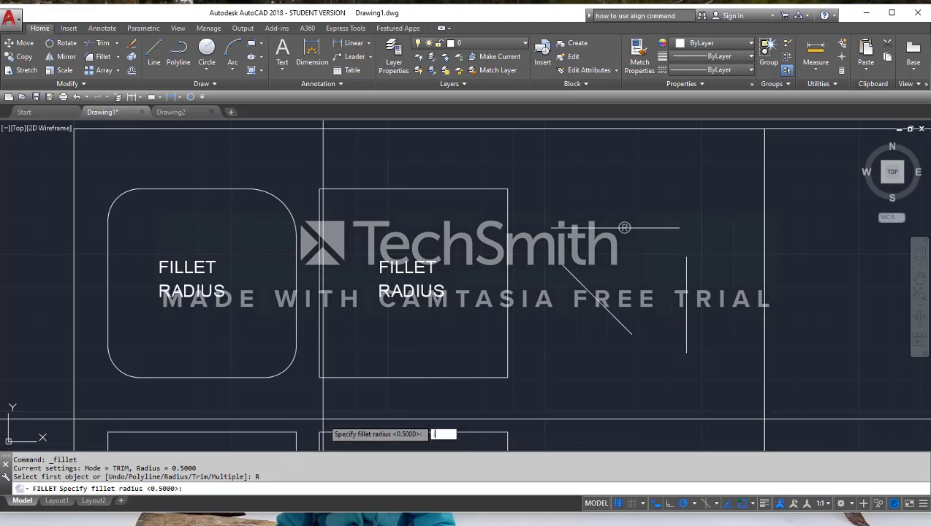
key(Return)
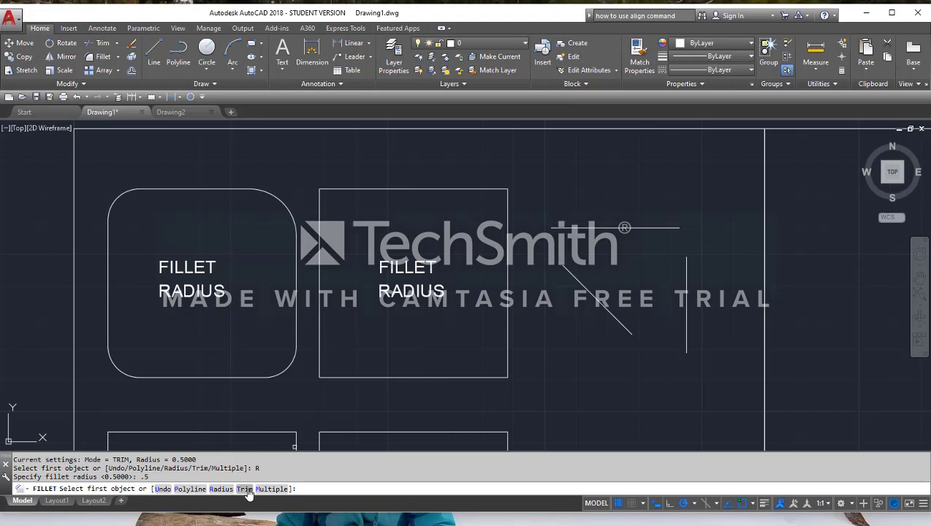
click(191, 489)
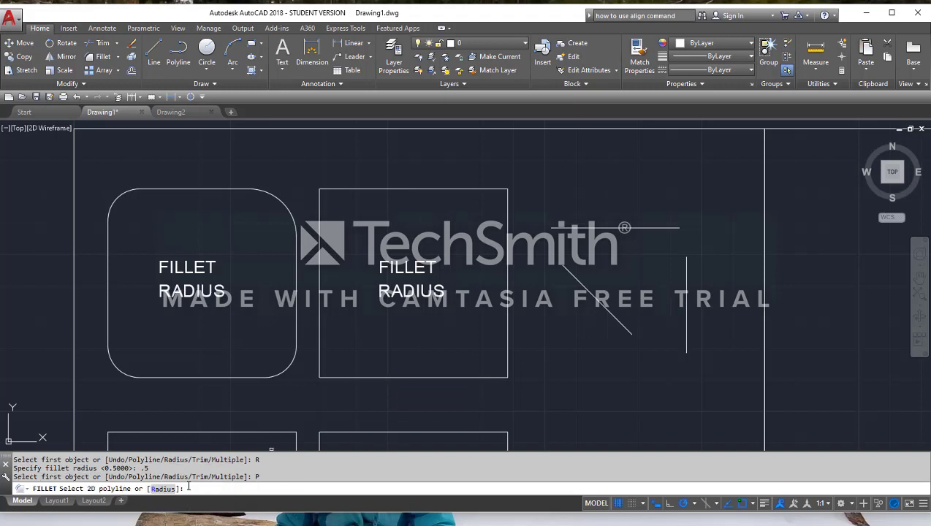
click(406, 377)
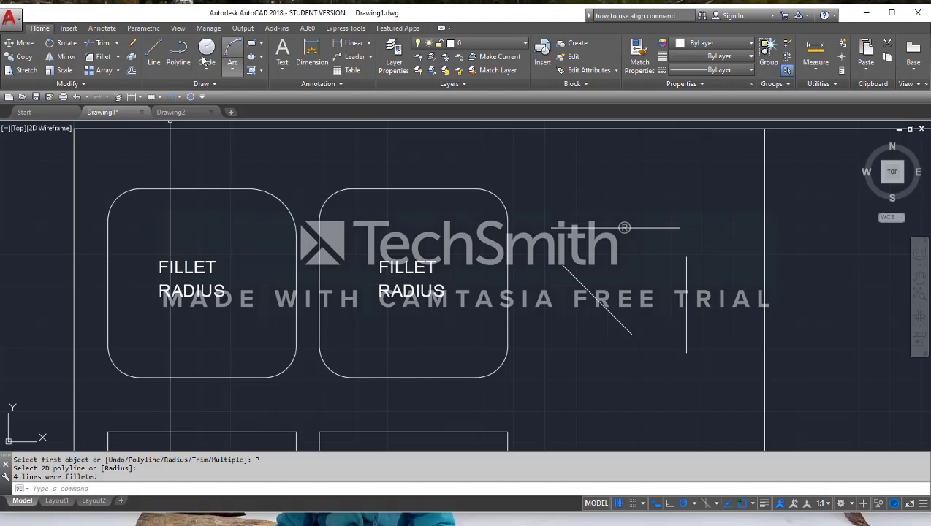
Join the separate horizontal and vertical lines beside the FILLET RADIUS squares with a 0.5 radius fillet.
click(103, 59)
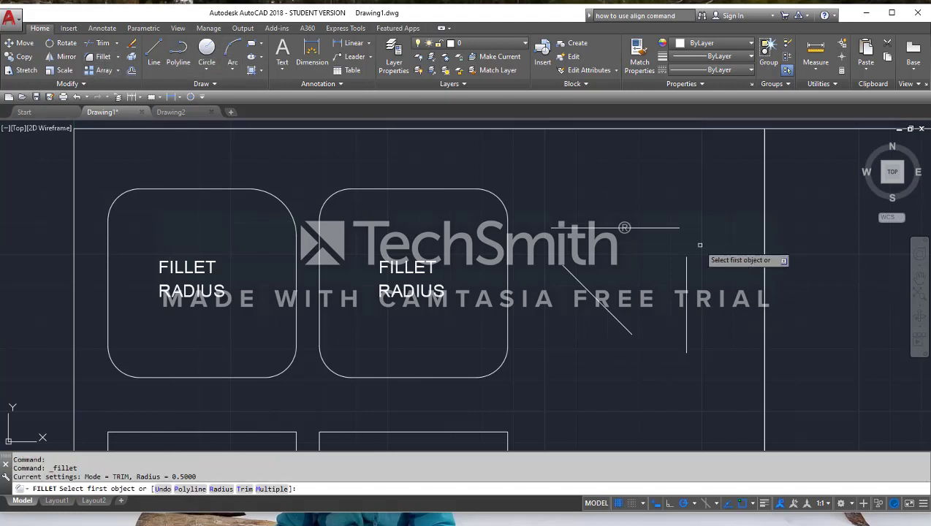
click(221, 489)
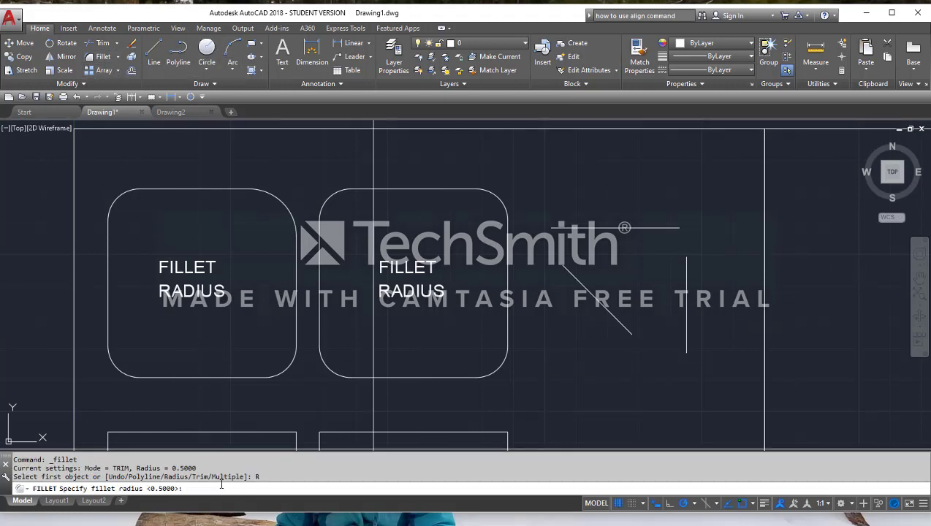
key(Return)
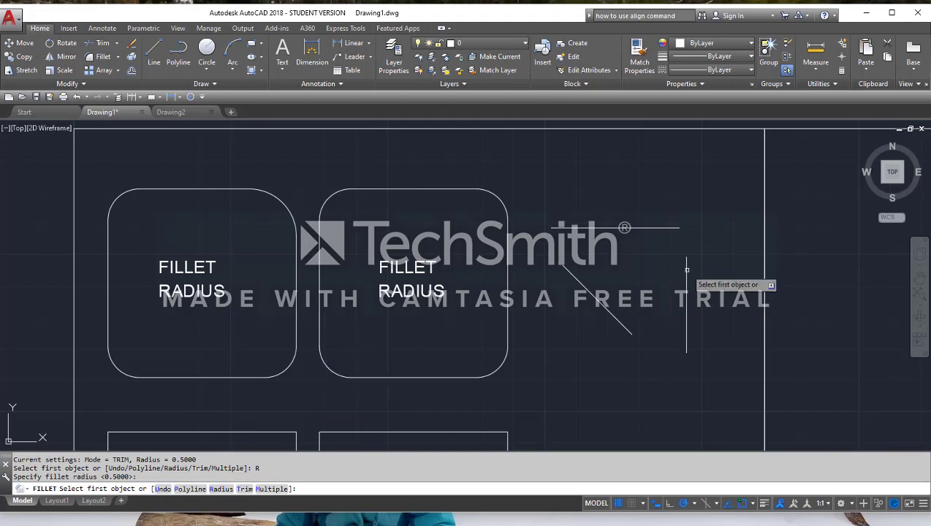
click(634, 228)
click(685, 267)
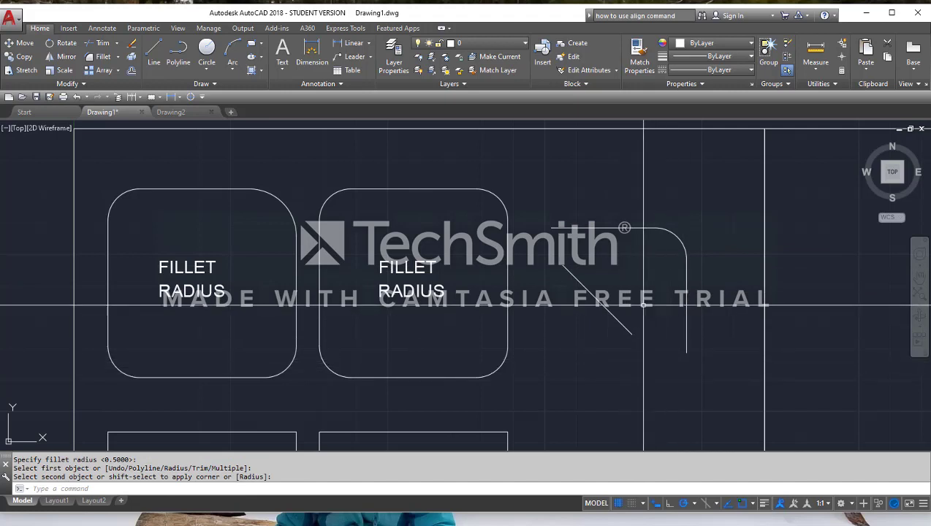
Fillet the diagonal line to the vertical line and to the horizontal line with the same 0.5 radius, closing the shape.
key(Return)
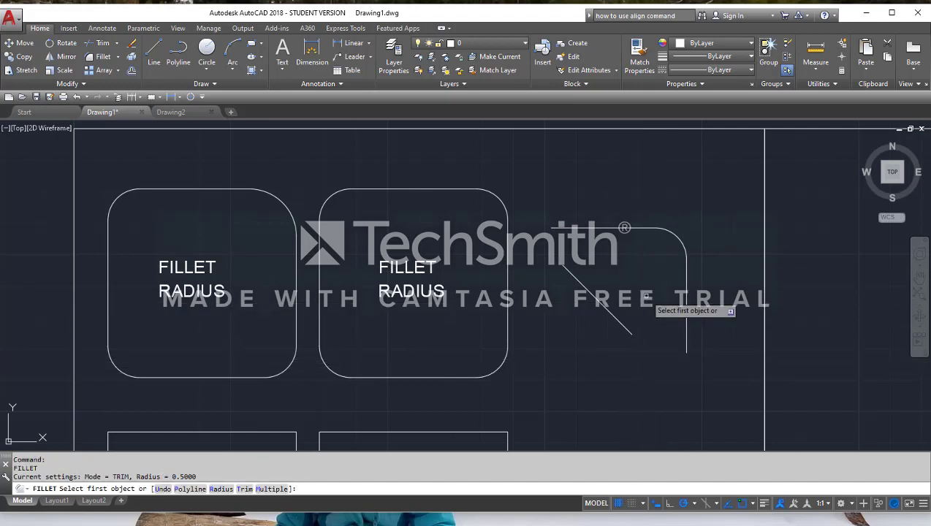
click(613, 318)
click(686, 314)
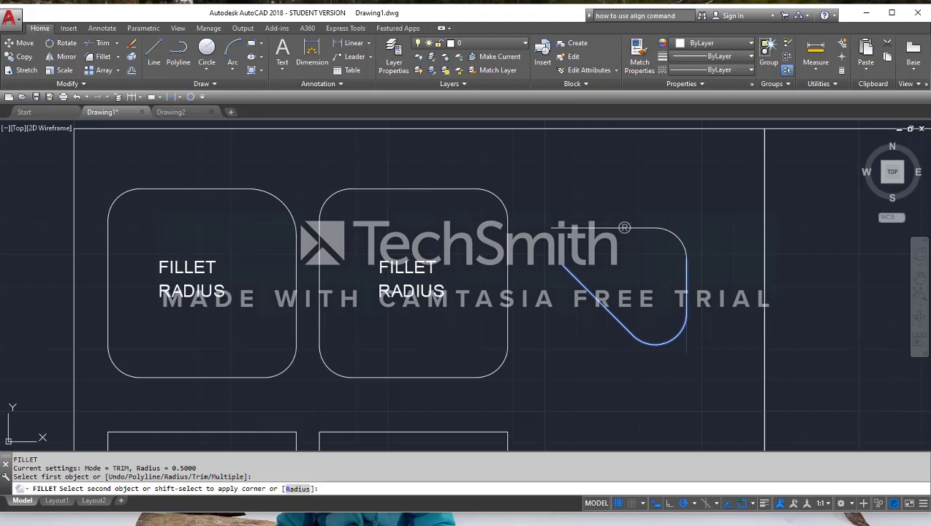
key(Return)
click(574, 277)
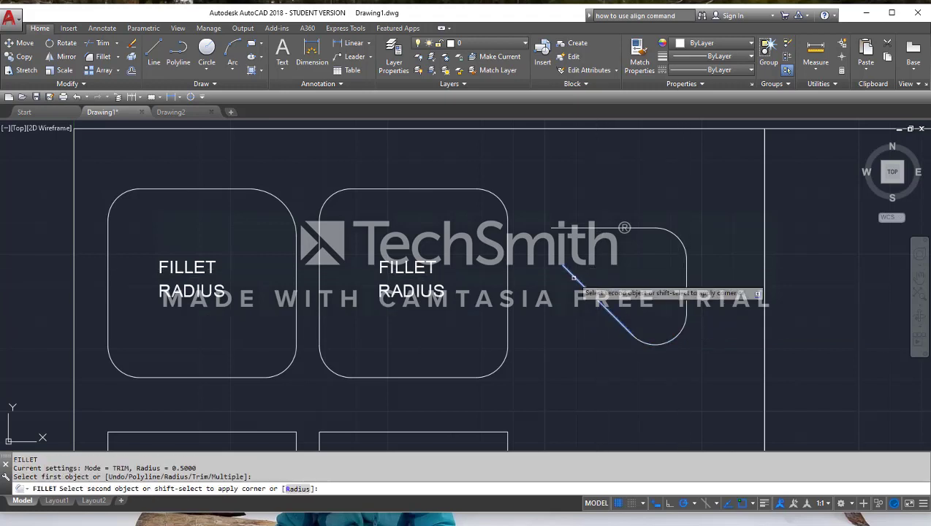
click(600, 229)
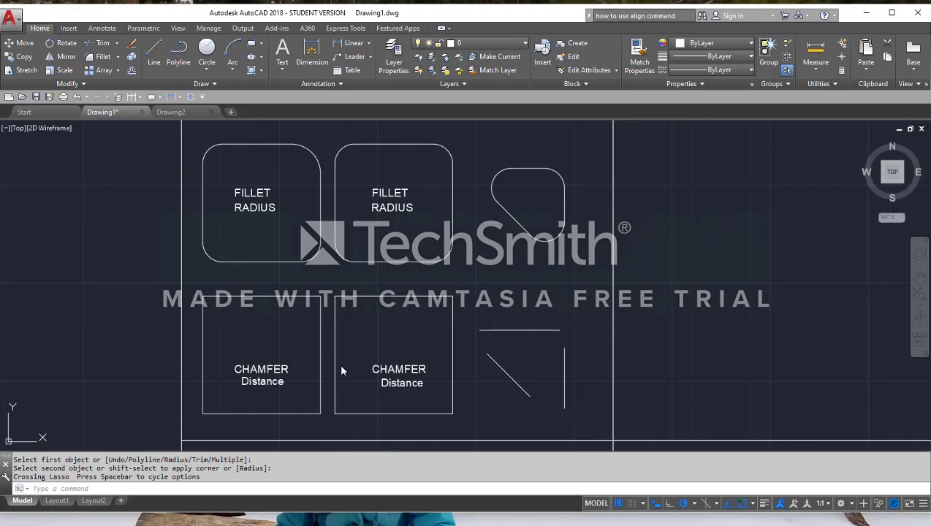
Chamfer the lower-left corner of the first CHAMFER Distance square with both chamfer distances set to 0.5.
scroll(299, 383, up, 2)
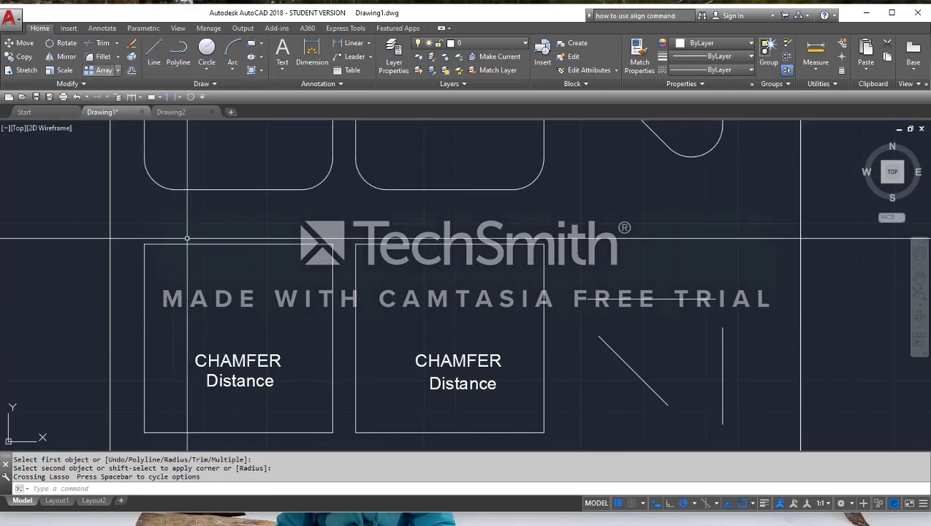
middle_drag(314, 121, 305, 230)
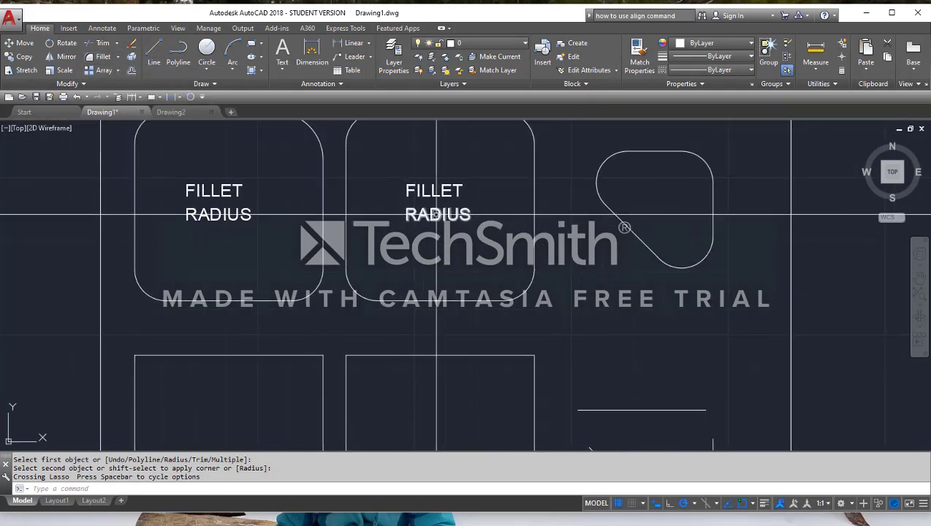
middle_drag(353, 359, 335, 185)
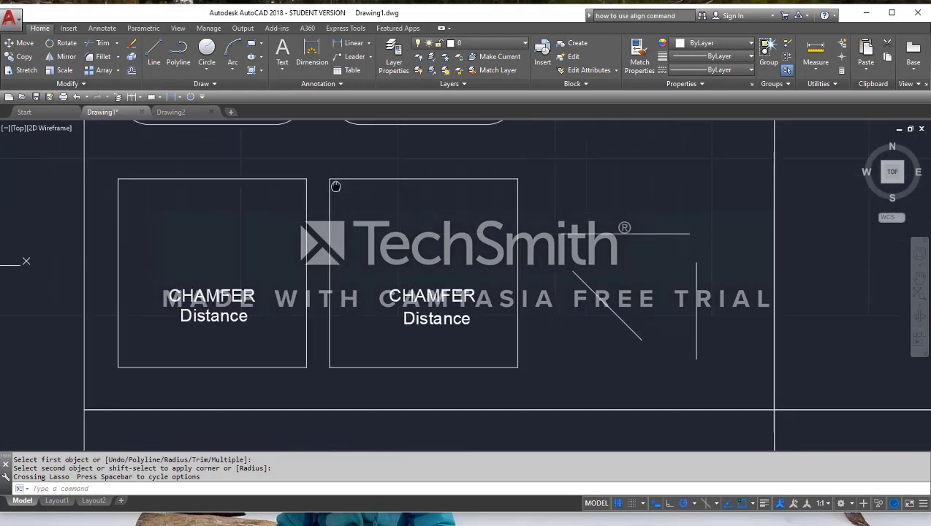
click(118, 56)
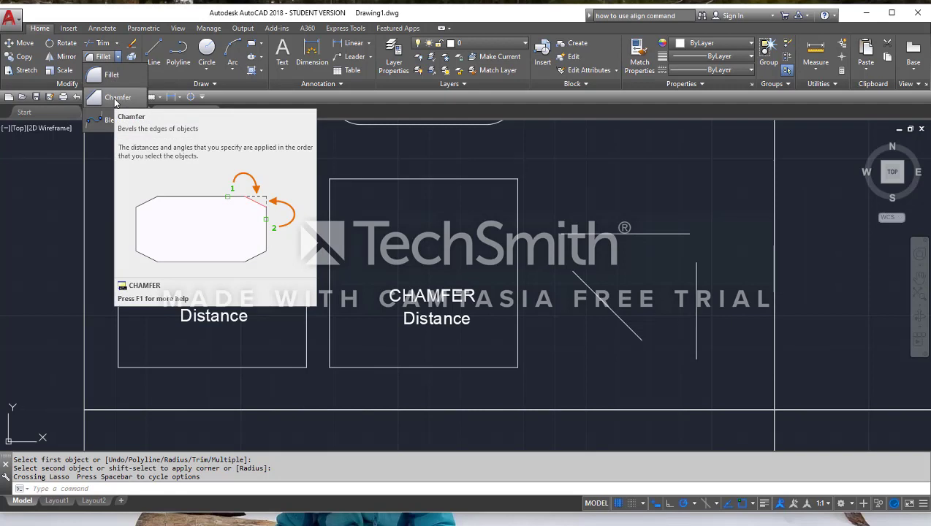
click(114, 98)
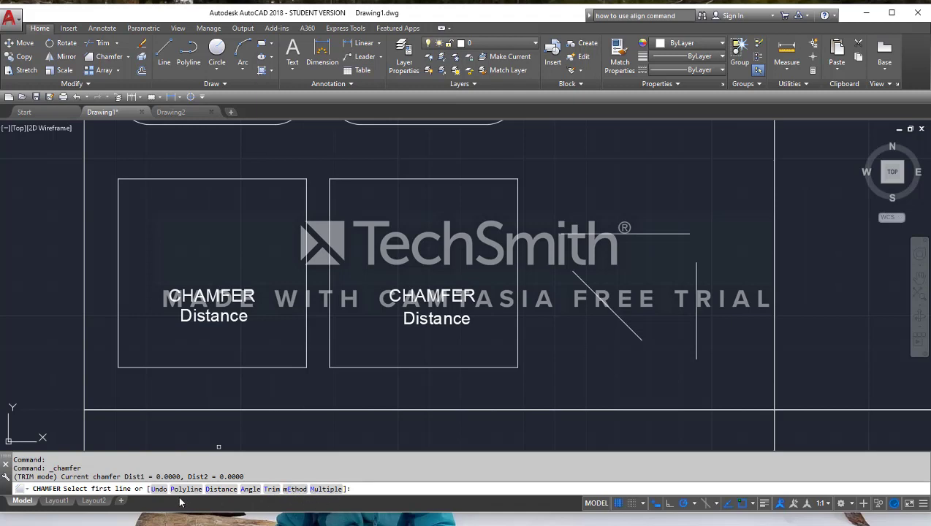
click(221, 488)
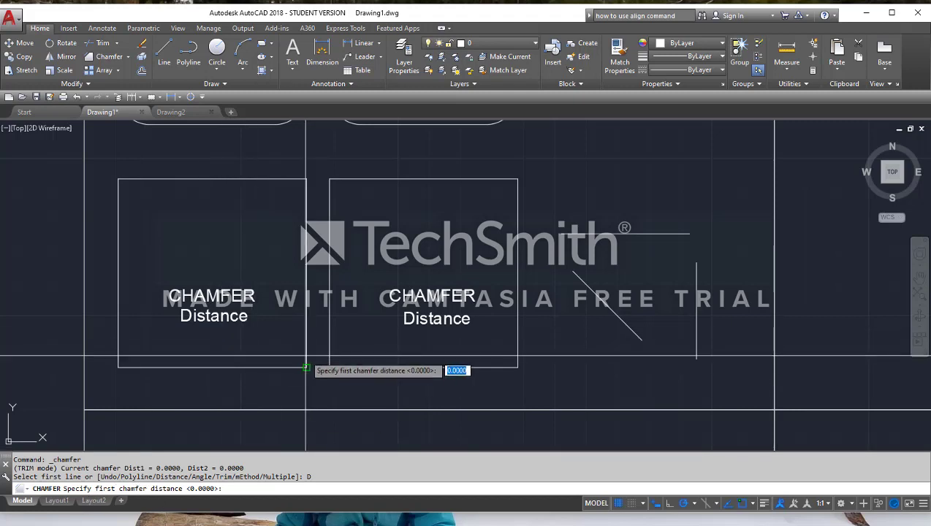
key(Return)
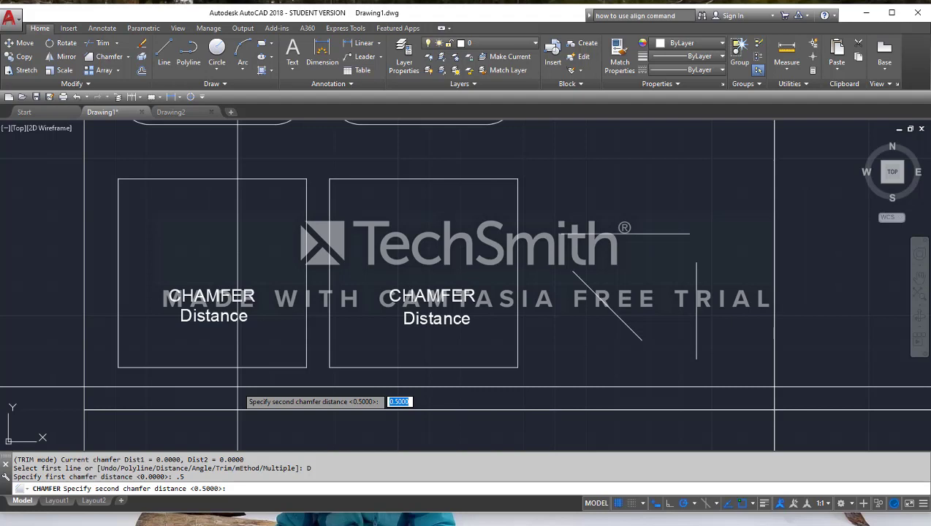
key(Return)
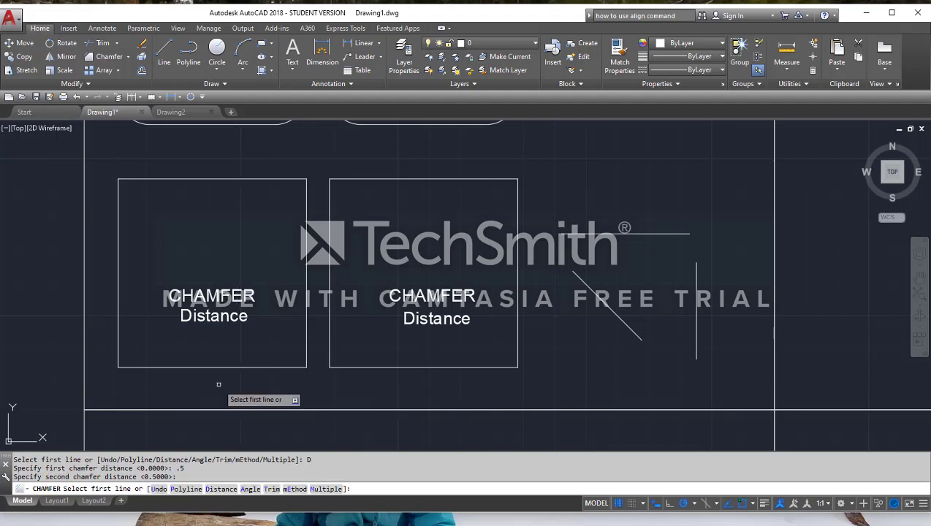
click(158, 368)
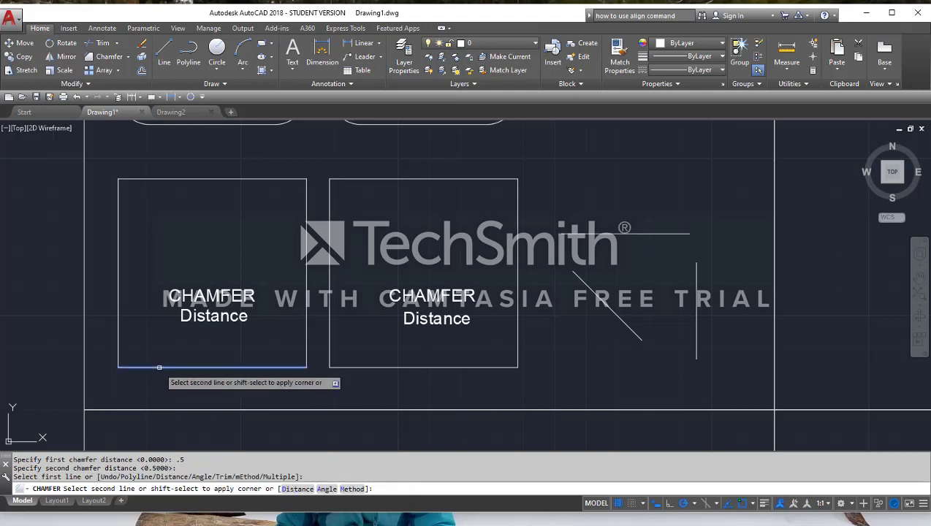
click(118, 320)
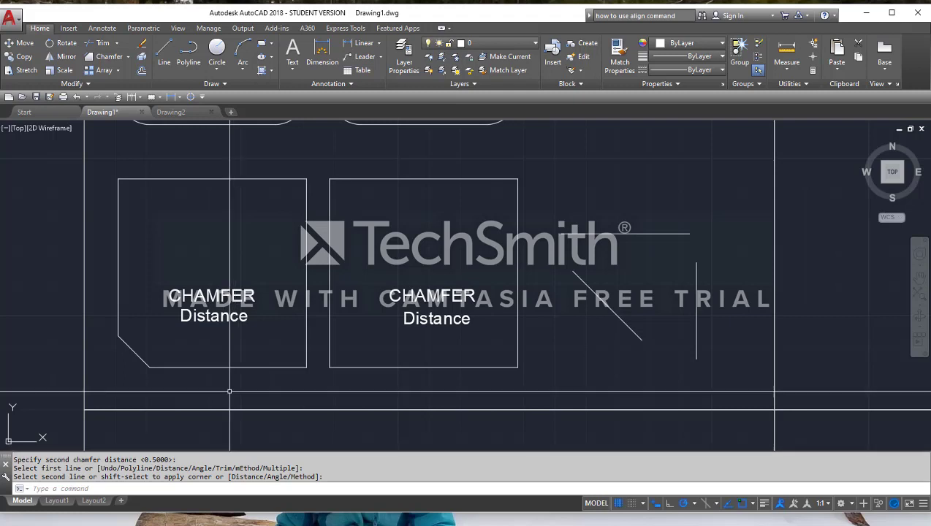
Chamfer the upper-left corner of the first CHAMFER Distance square, 0.5 along the left edge and 1 along the top edge.
click(103, 60)
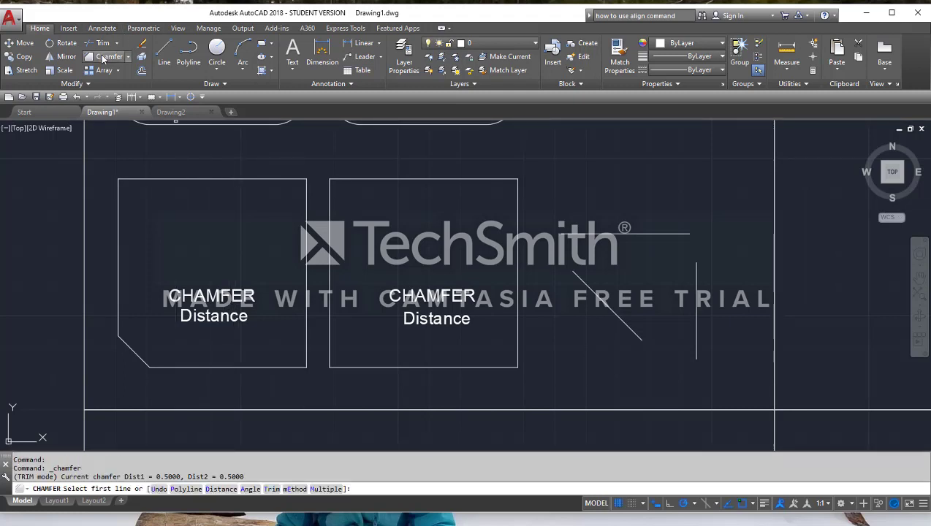
click(221, 488)
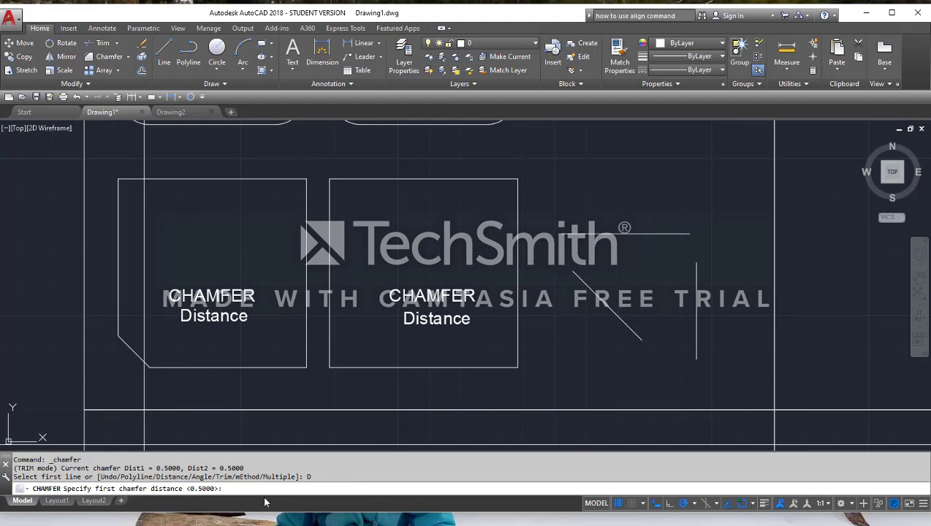
key(Return)
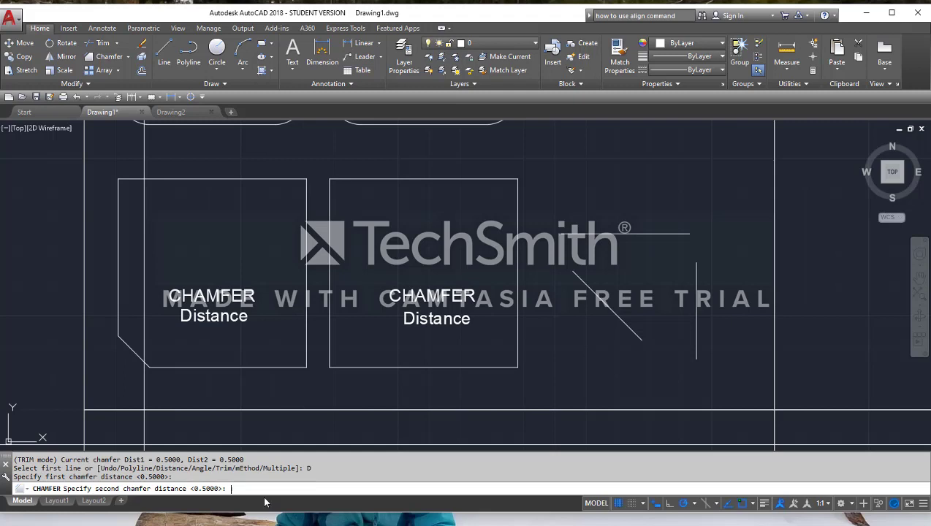
text(1)
key(Return)
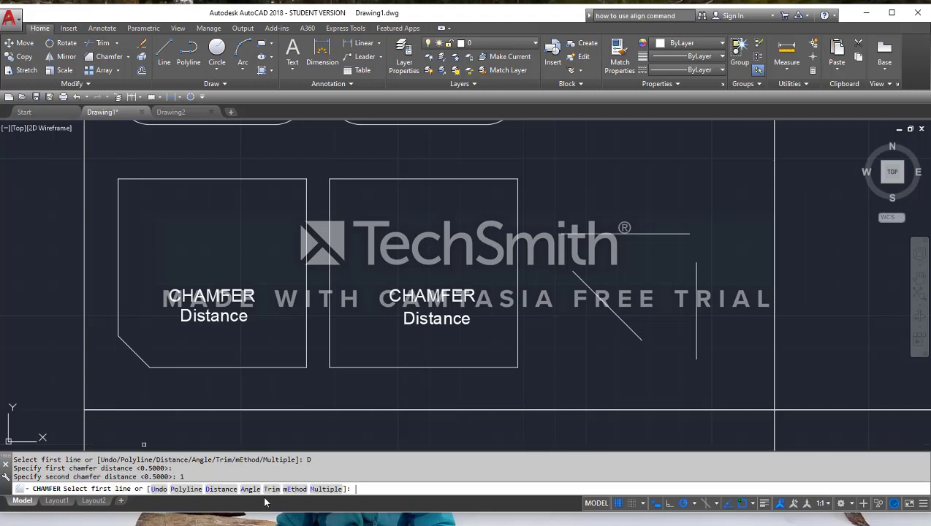
click(121, 222)
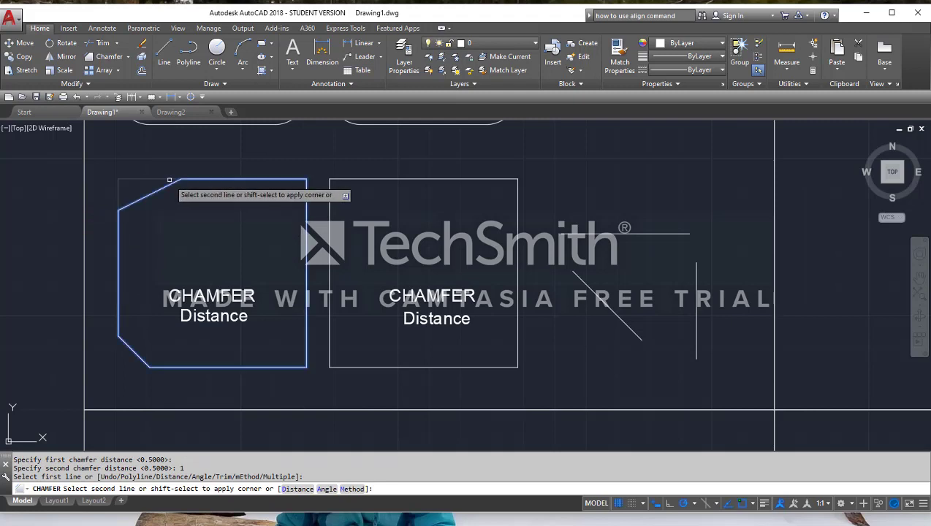
click(192, 180)
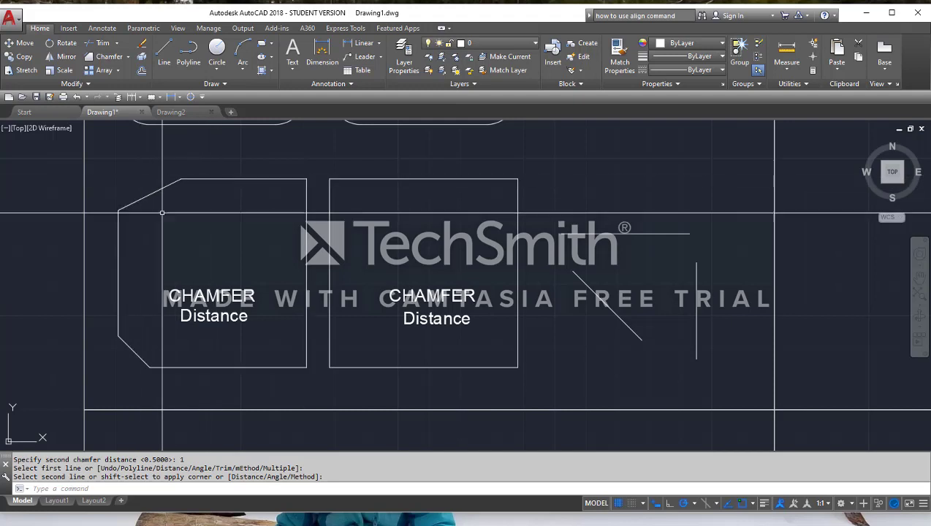
Chamfer the lower-right corner of the first CHAMFER Distance square with both chamfer distances set to 0.5.
click(106, 57)
click(221, 489)
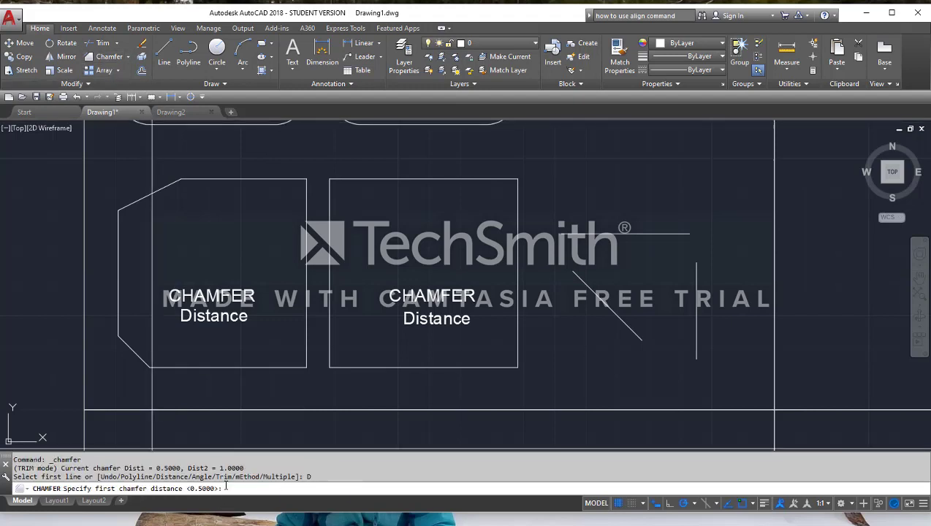
text(.5)
key(Return)
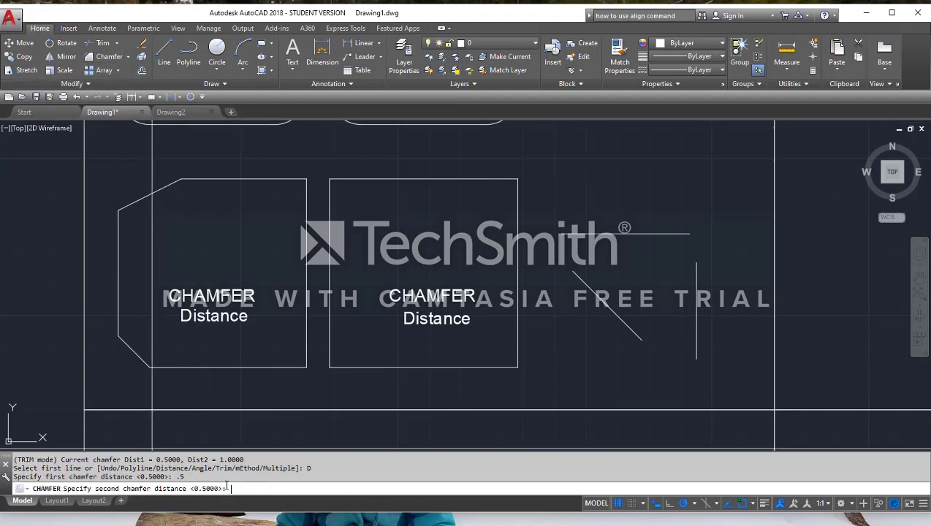
key(Return)
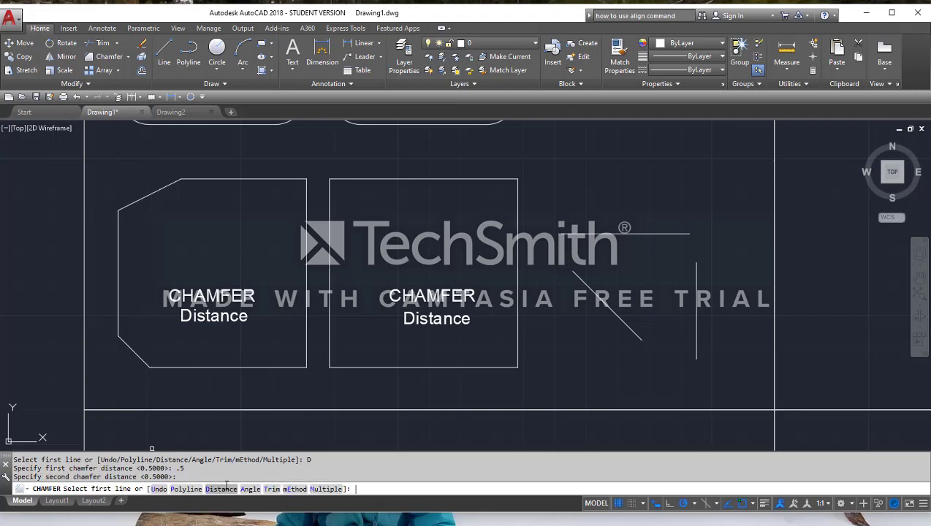
click(262, 366)
click(306, 325)
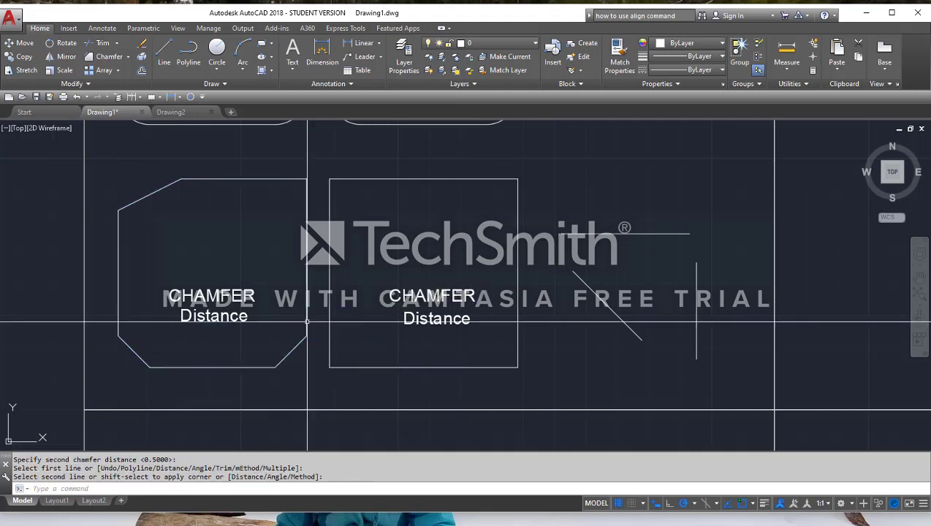
Chamfer the upper-right corner of the first CHAMFER Distance square with the same 0.5 distances.
key(Return)
click(264, 178)
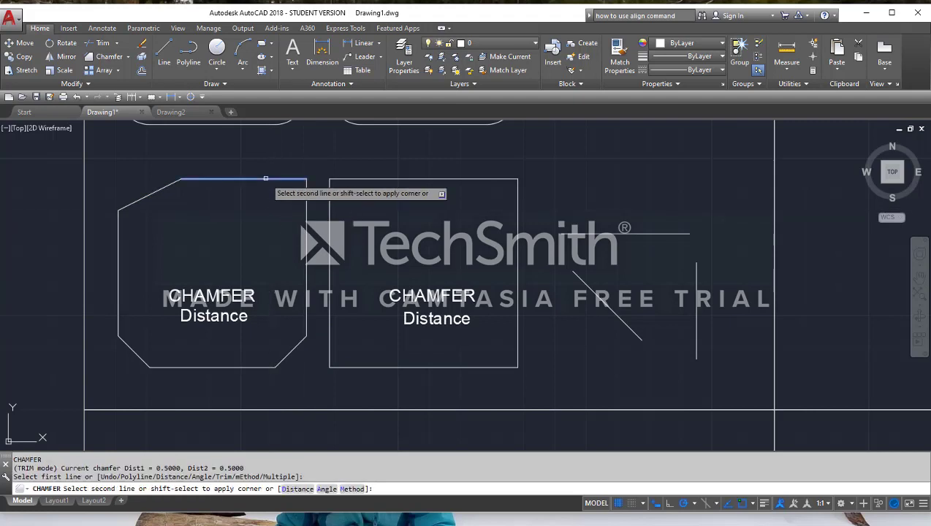
click(306, 206)
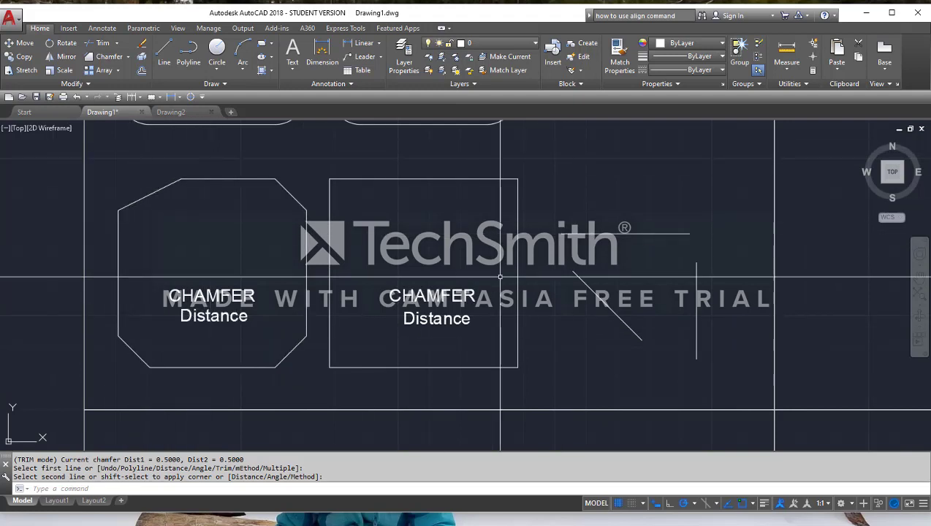
Chamfer all corners of the second CHAMFER Distance square at once with the Polyline option and both distances at 0.5.
middle_drag(413, 265, 339, 259)
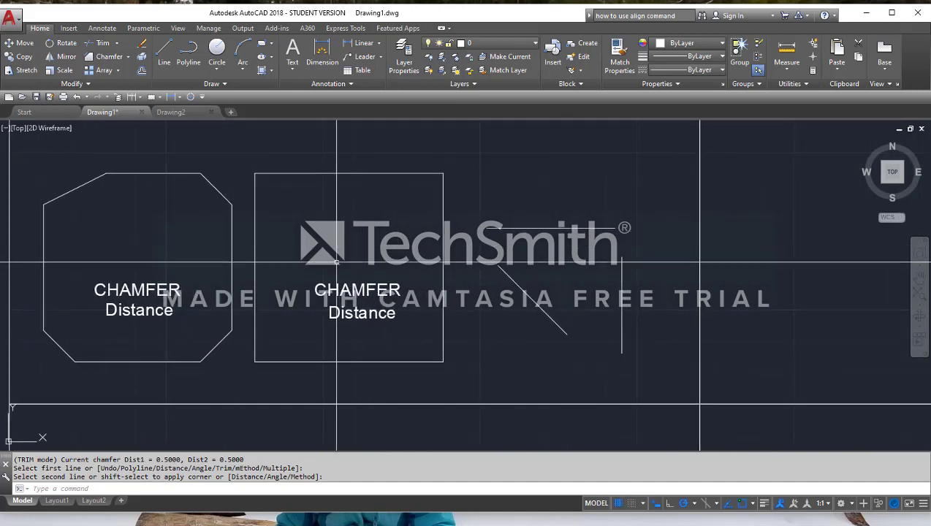
click(109, 57)
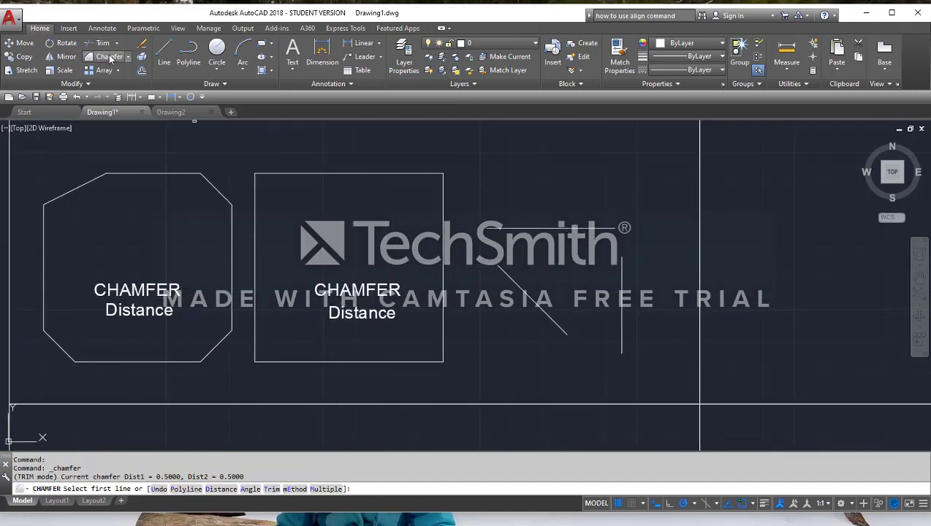
click(219, 488)
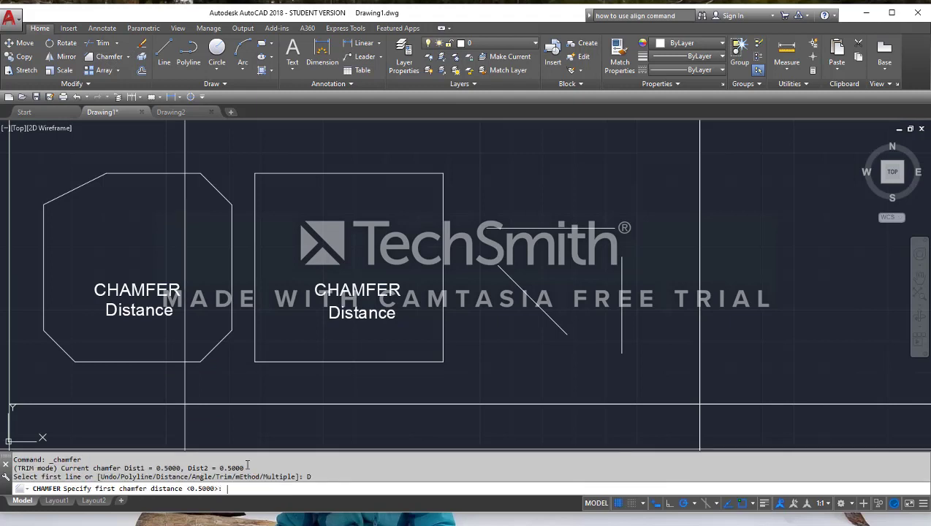
key(Return)
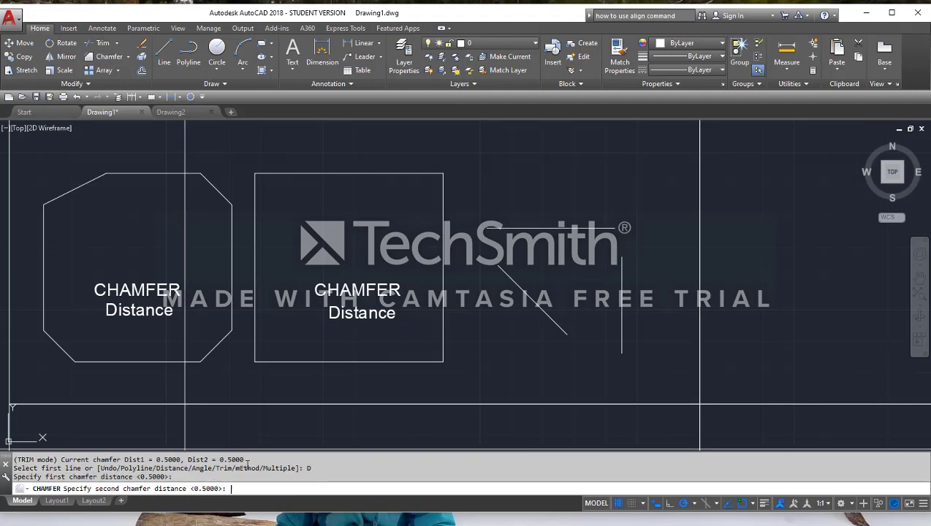
key(Return)
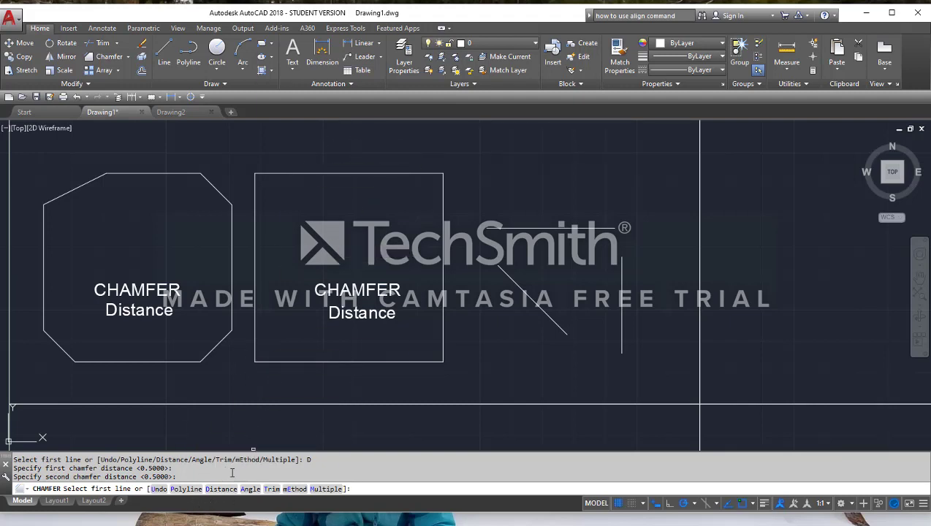
click(187, 490)
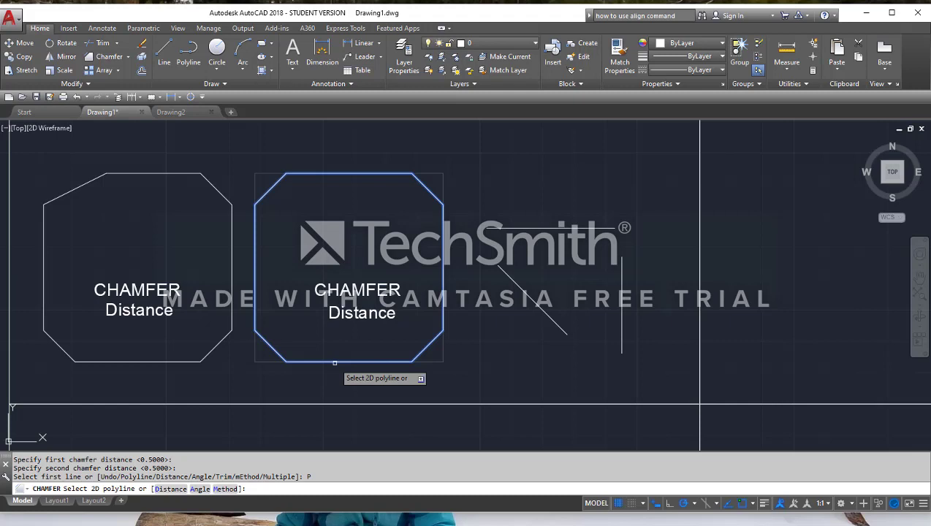
click(335, 362)
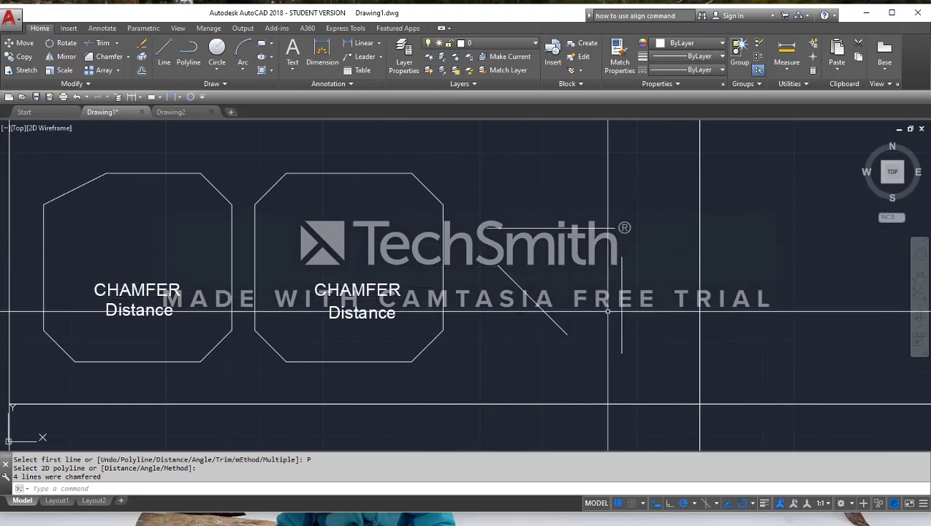
Join the separate horizontal and vertical lines beside the CHAMFER Distance squares with a 0.5 by 0.5 chamfer.
click(109, 56)
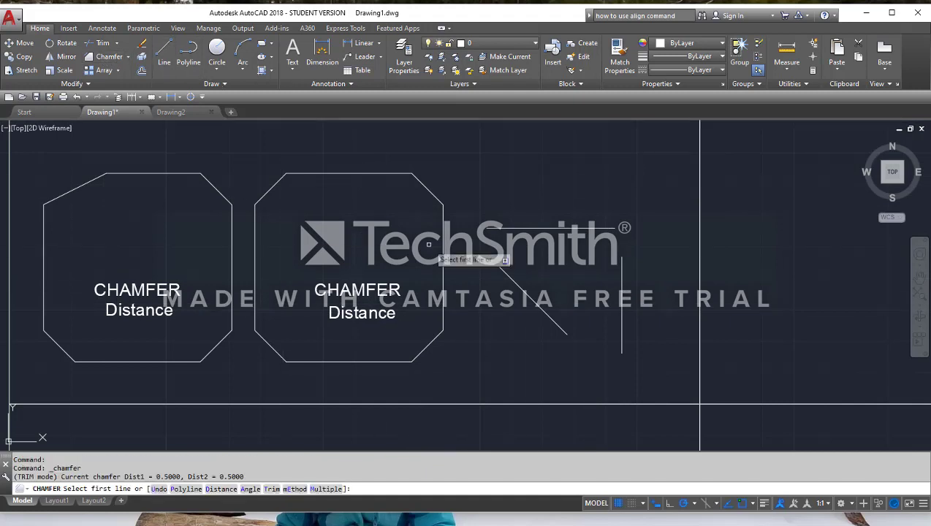
click(587, 229)
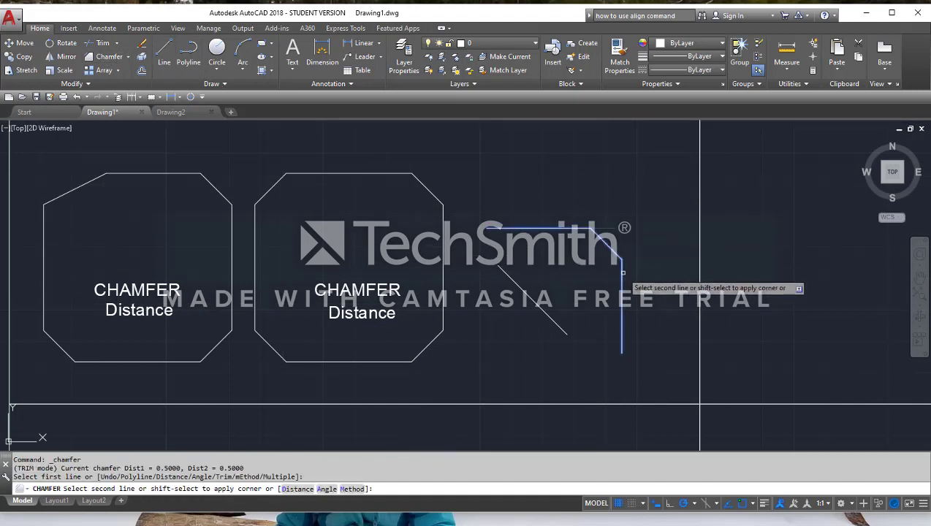
click(622, 274)
Chamfer the diagonal line to the vertical line and to the horizontal line with the same 0.5 distances, closing the shape.
key(Return)
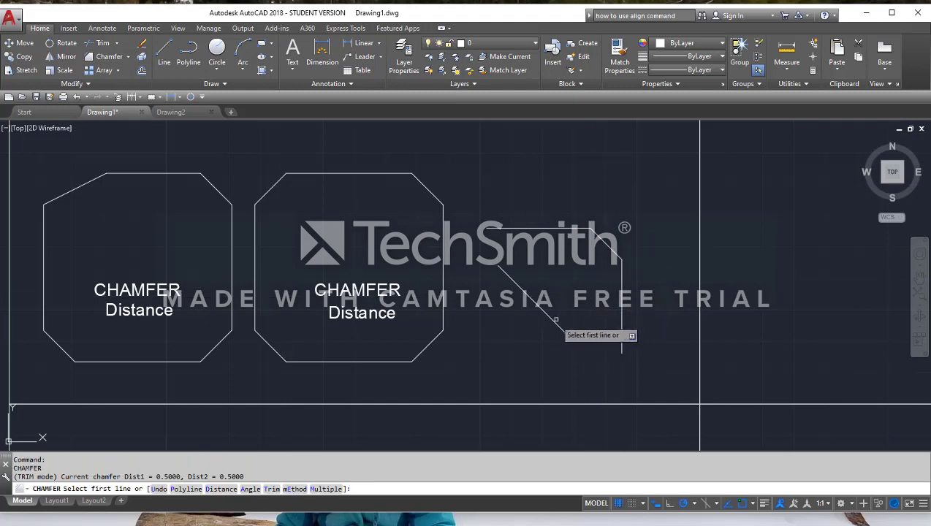
click(553, 324)
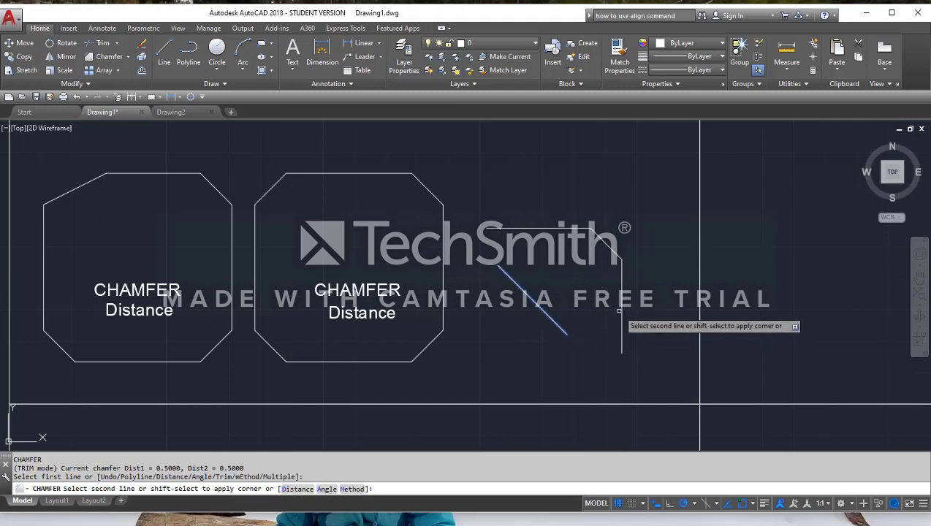
click(621, 310)
key(Return)
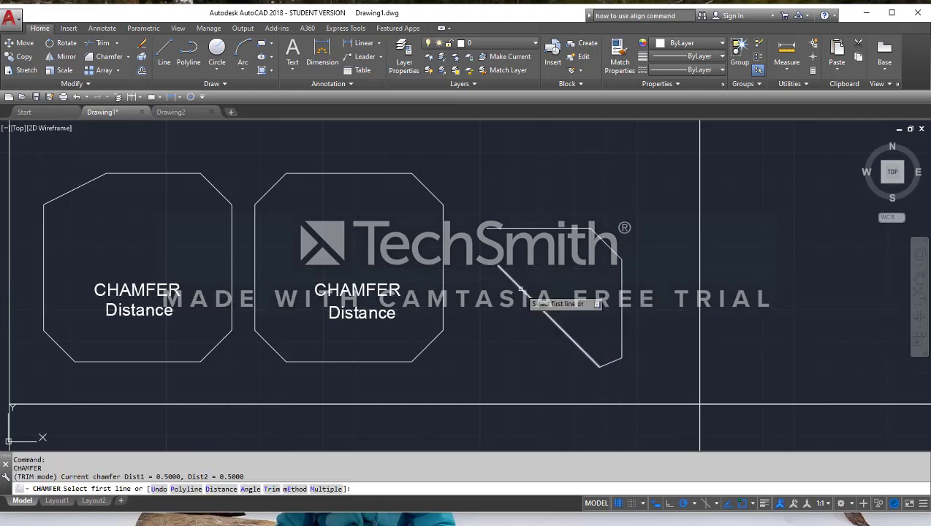
click(521, 288)
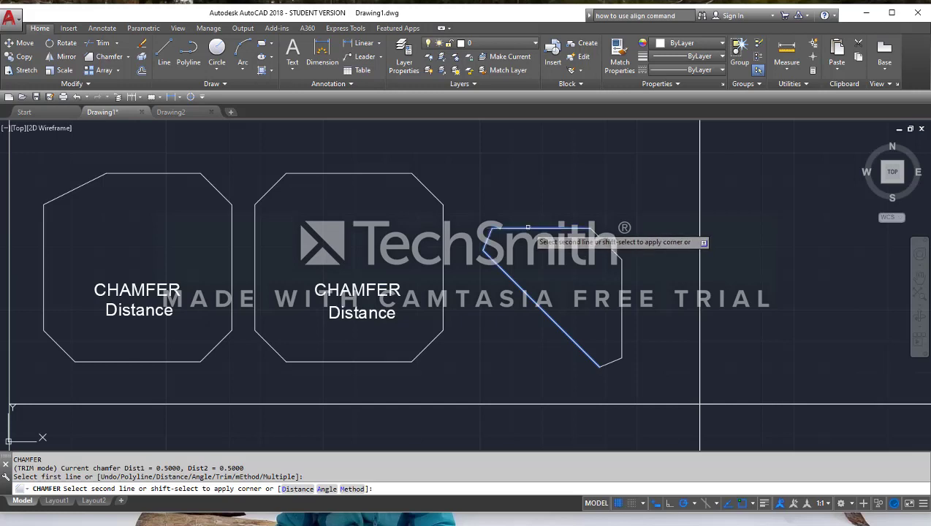
click(527, 228)
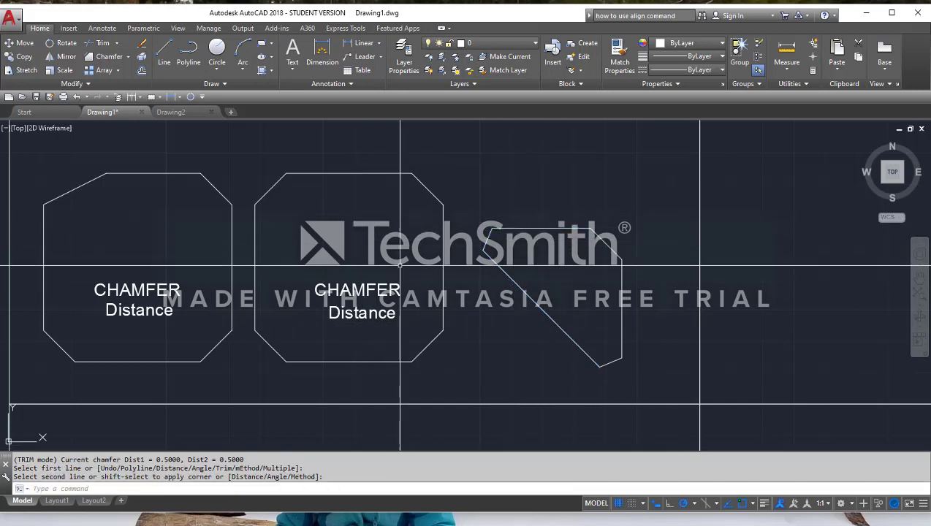
scroll(395, 272, down, 2)
mouse_move(402, 227)
middle_down()
mouse_move(415, 279)
mouse_move(408, 311)
middle_up()
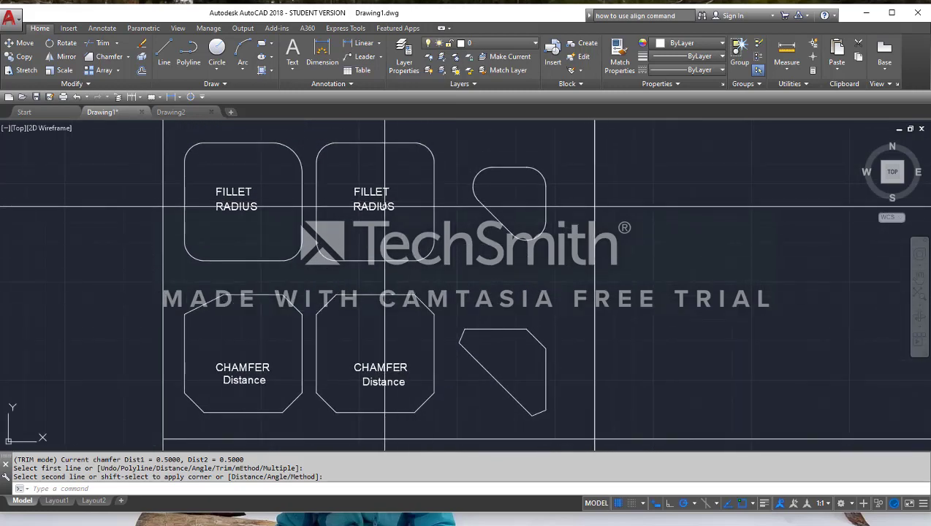
middle_drag(403, 272, 391, 272)
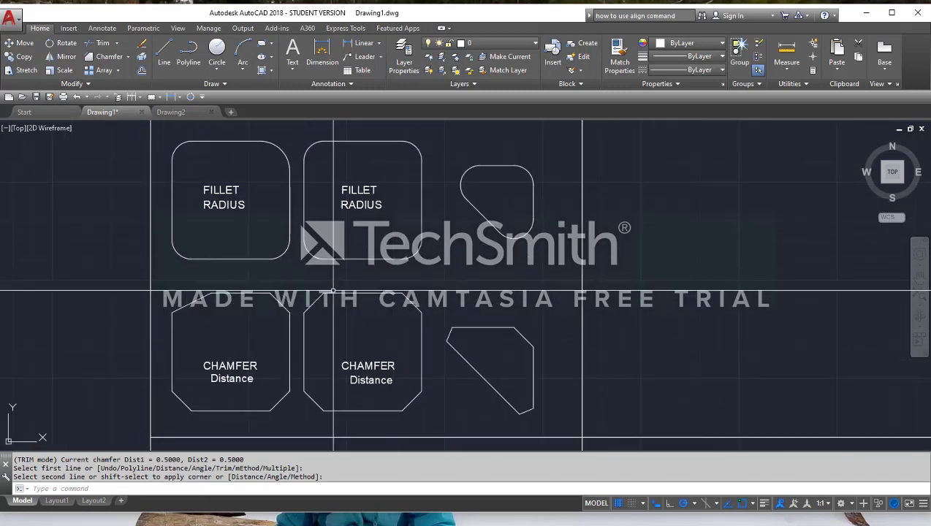